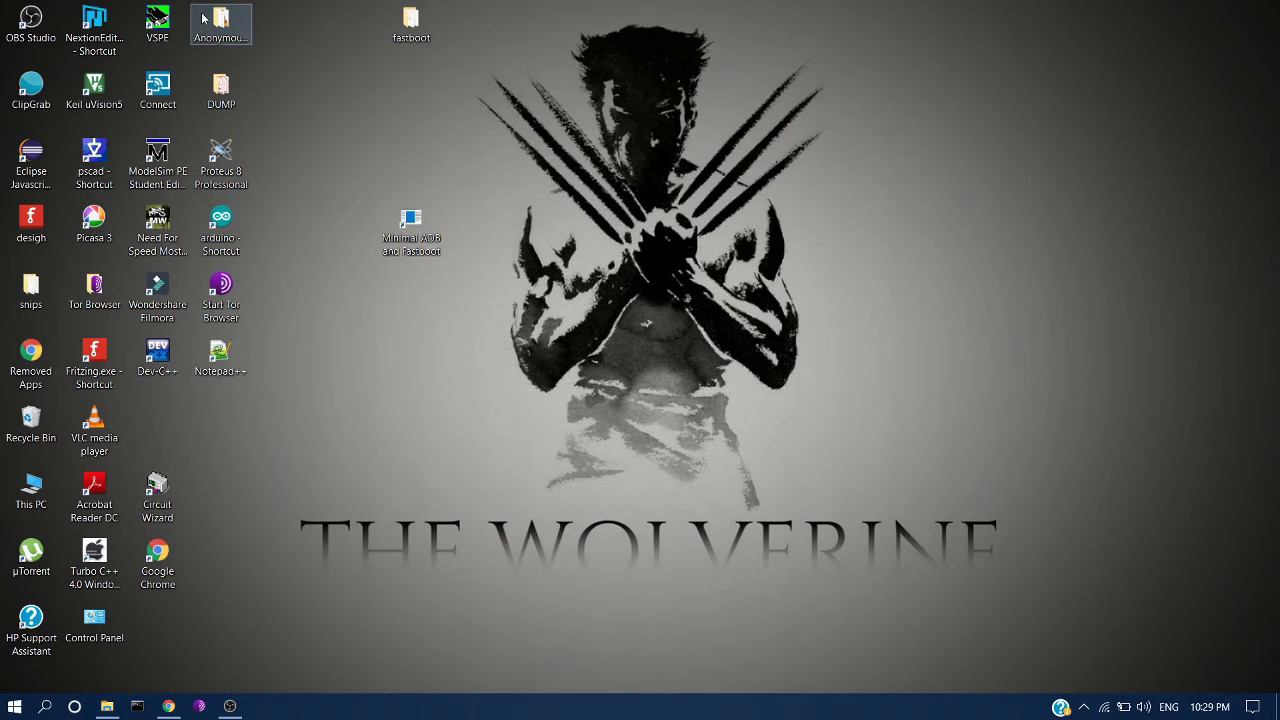
Step: Open the Anonymous_Ninja folder from the desktop and maximise its window
click(216, 28)
double_click(216, 28)
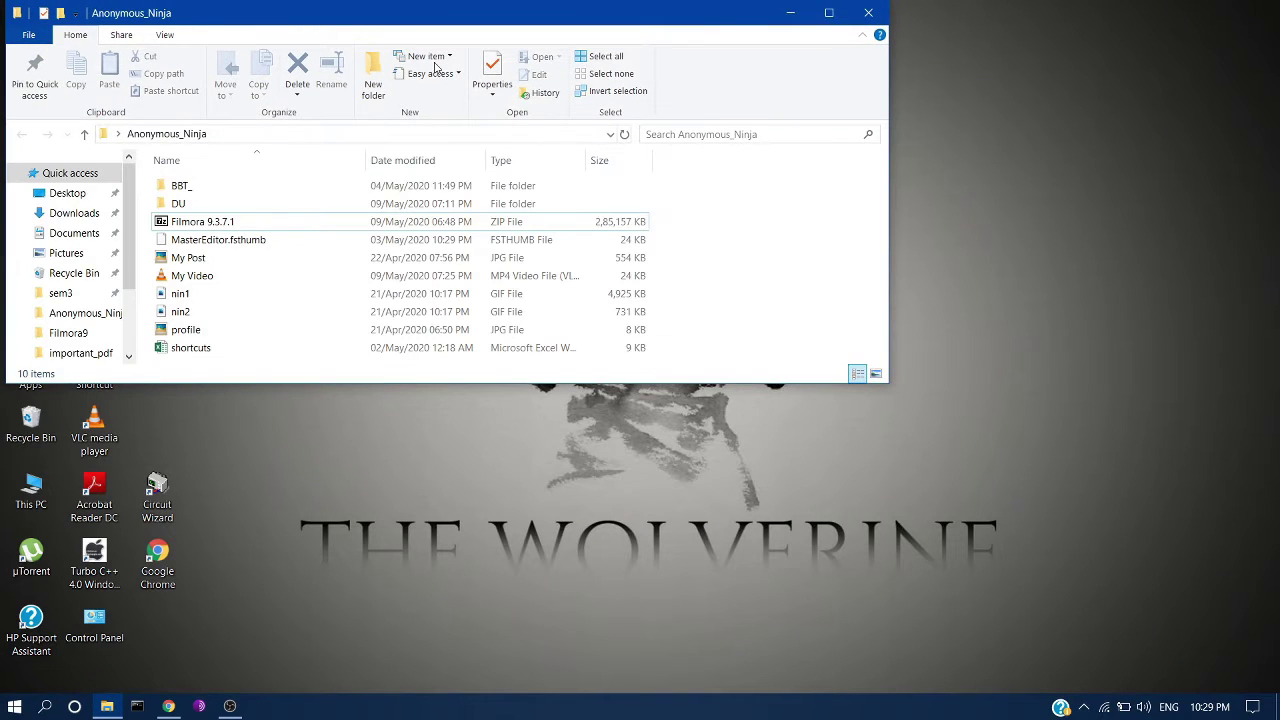
click(818, 14)
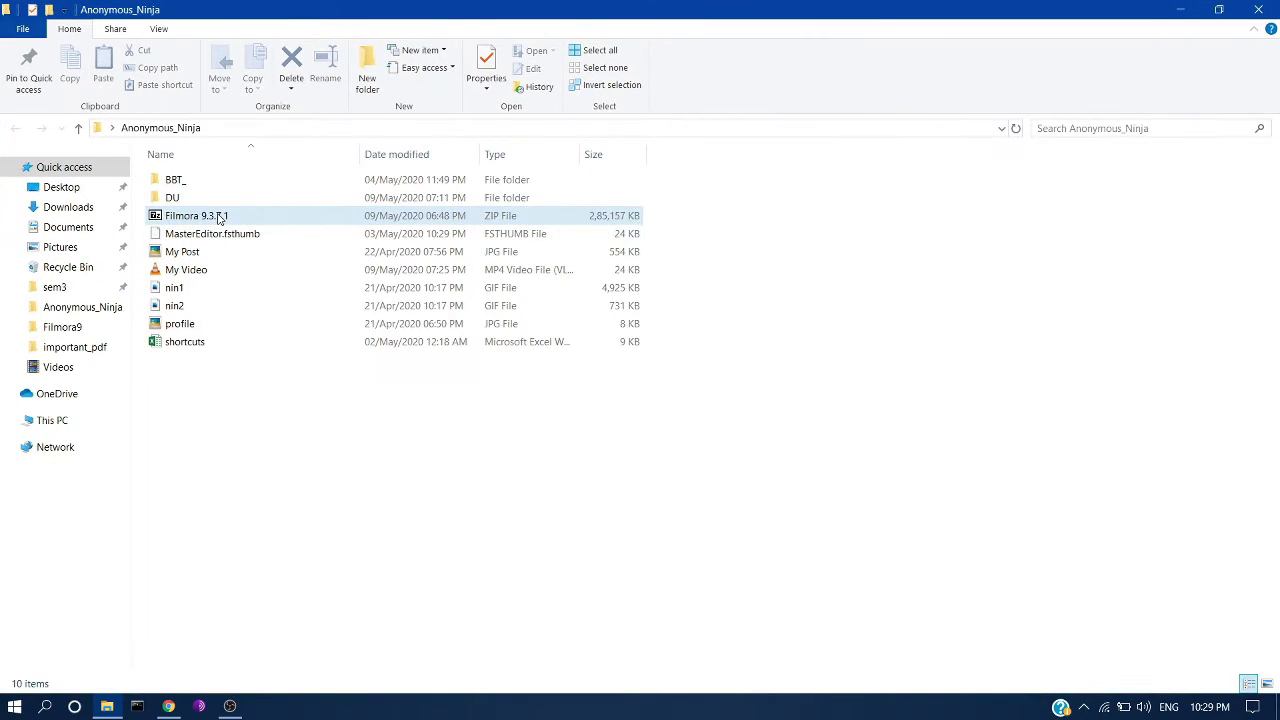
Step: Extract the Filmora 9.3.7.1 zip with 7-Zip into its own 'Filmora 9.3.7.1' folder
click(214, 215)
double_click(166, 216)
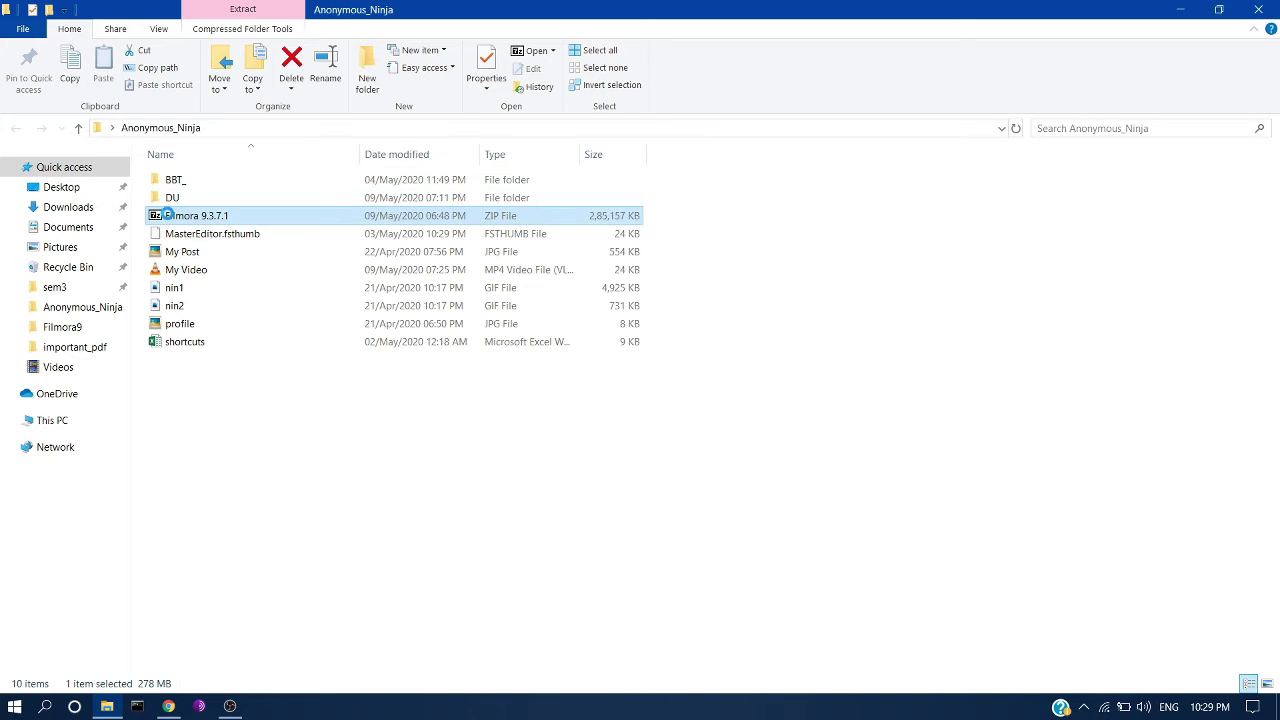
right_click(166, 216)
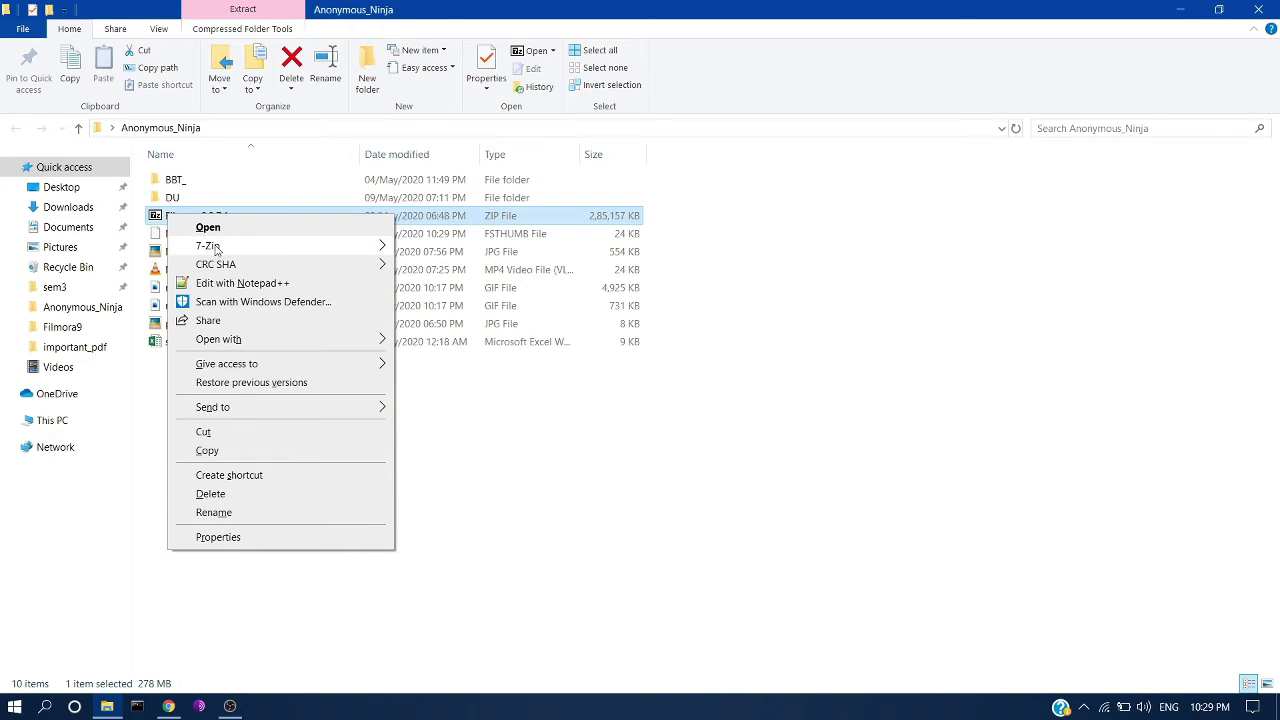
mouse_move(236, 250)
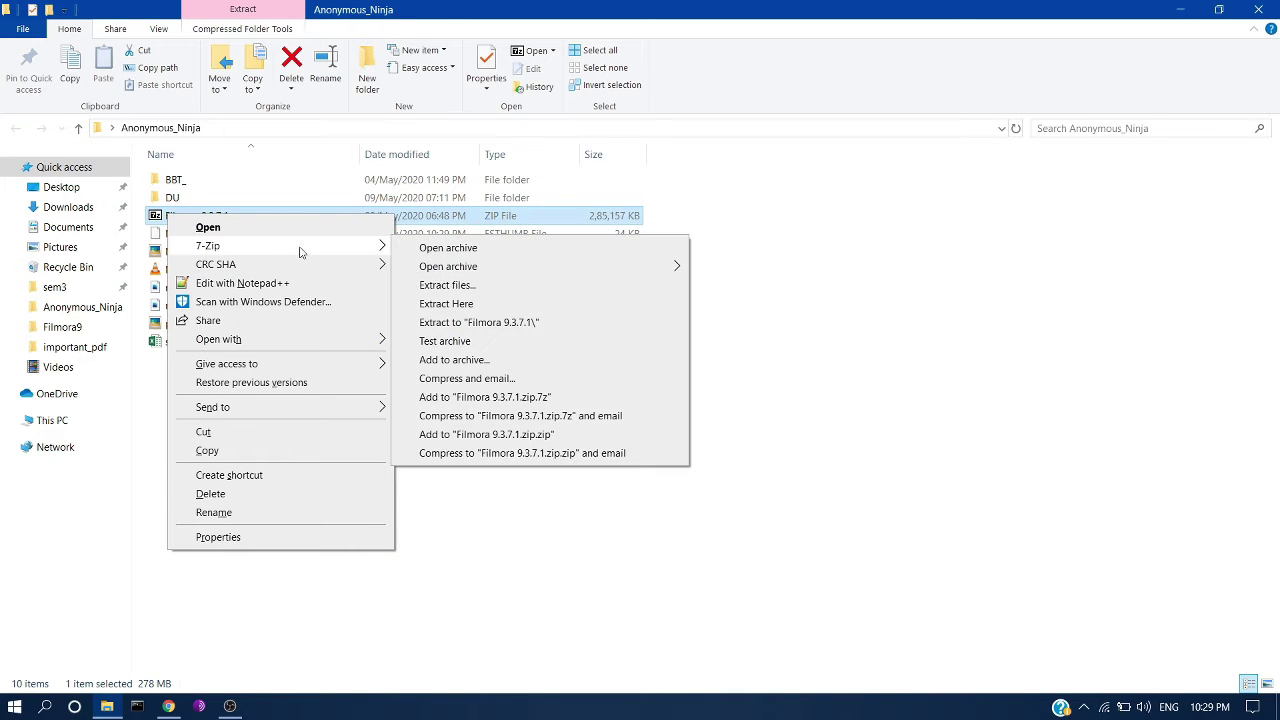
click(467, 323)
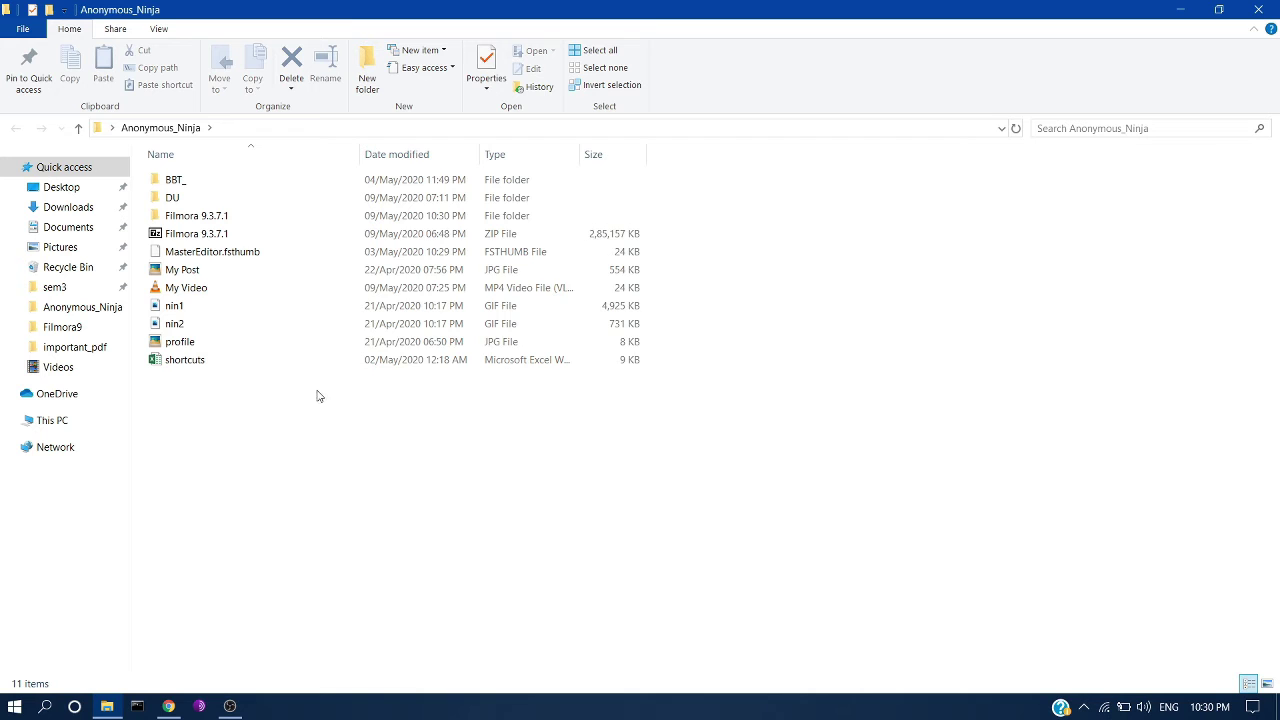
Step: Open the Instructions file from the extracted Filmora 9.3.7.1 folder, maximised in Notepad
double_click(228, 216)
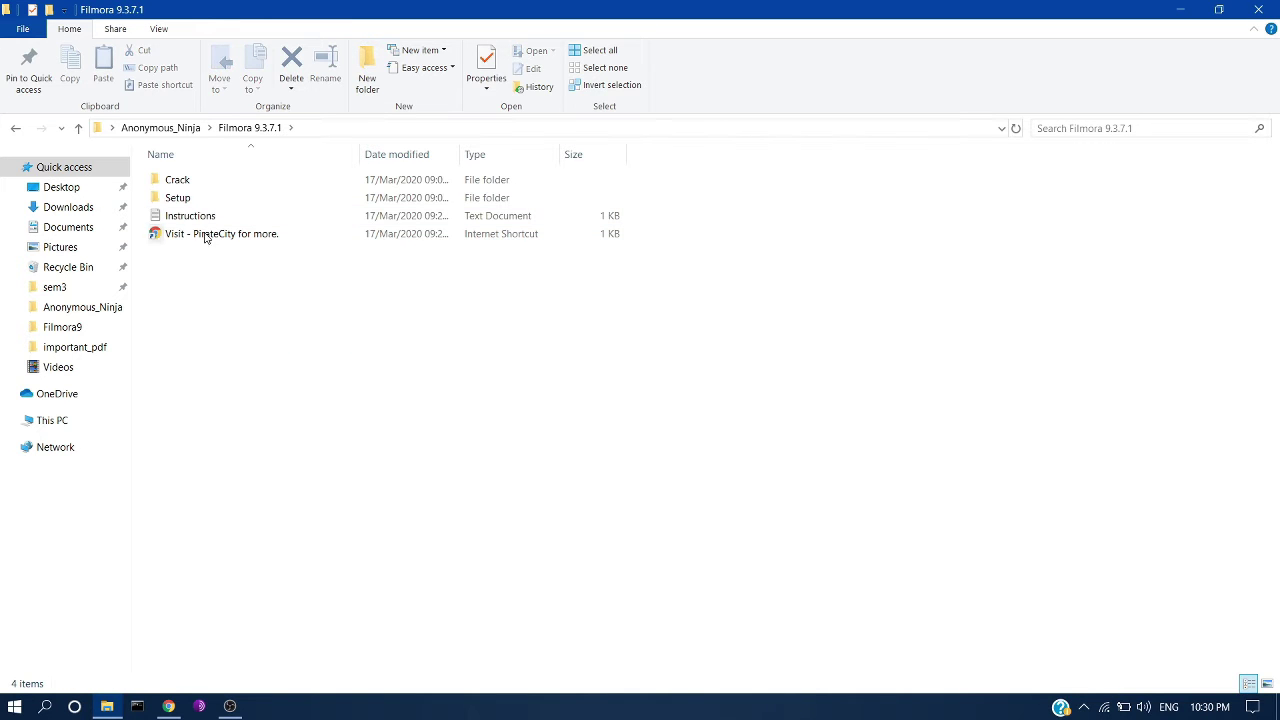
double_click(183, 224)
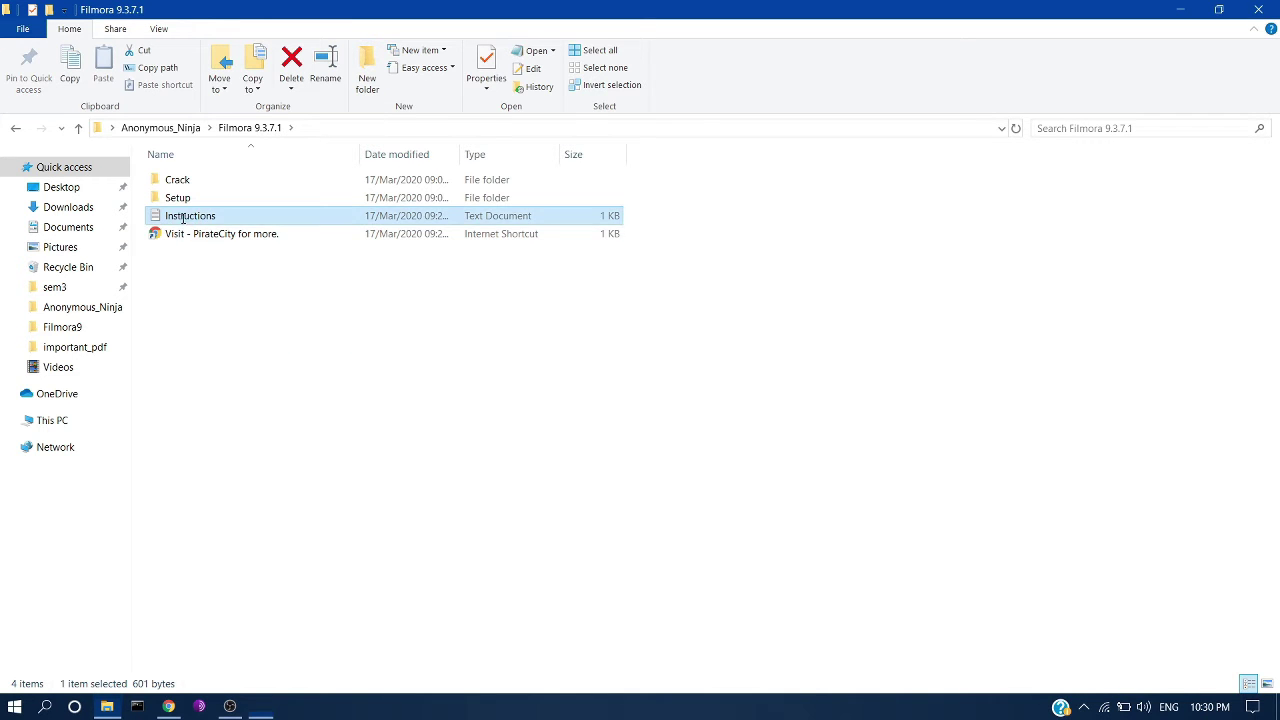
click(1171, 103)
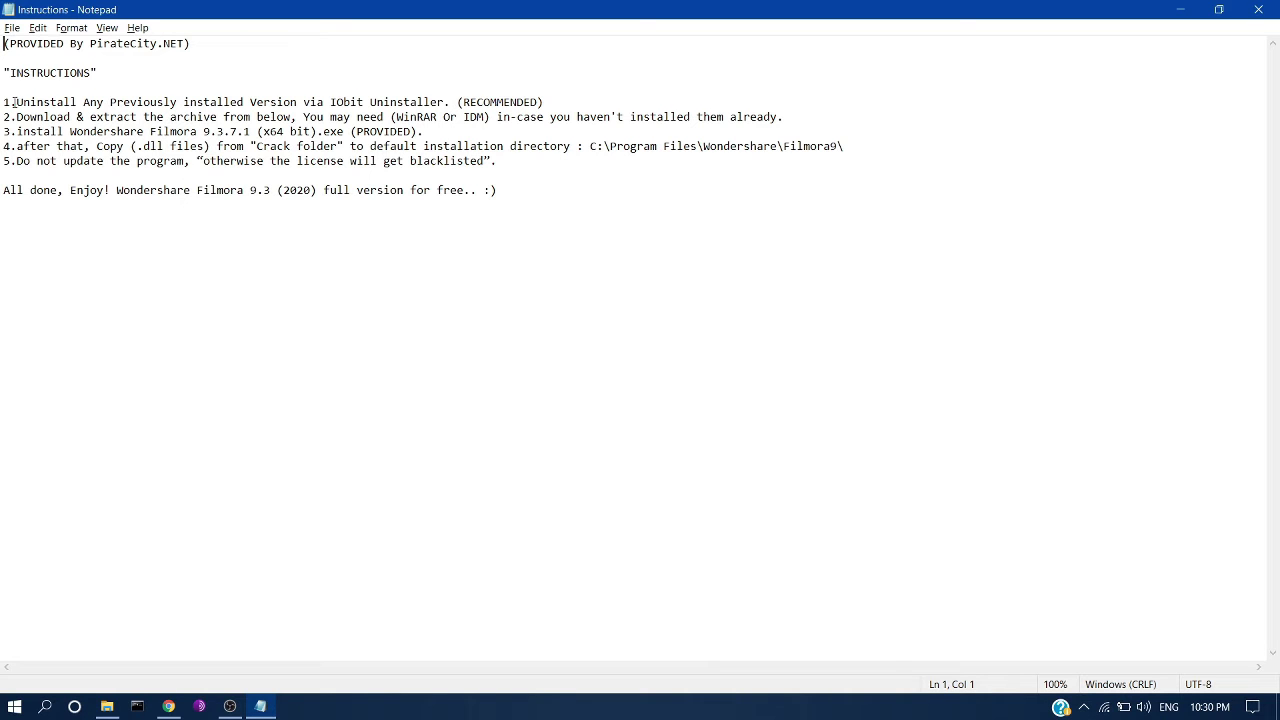
scroll(108, 212, up, 5)
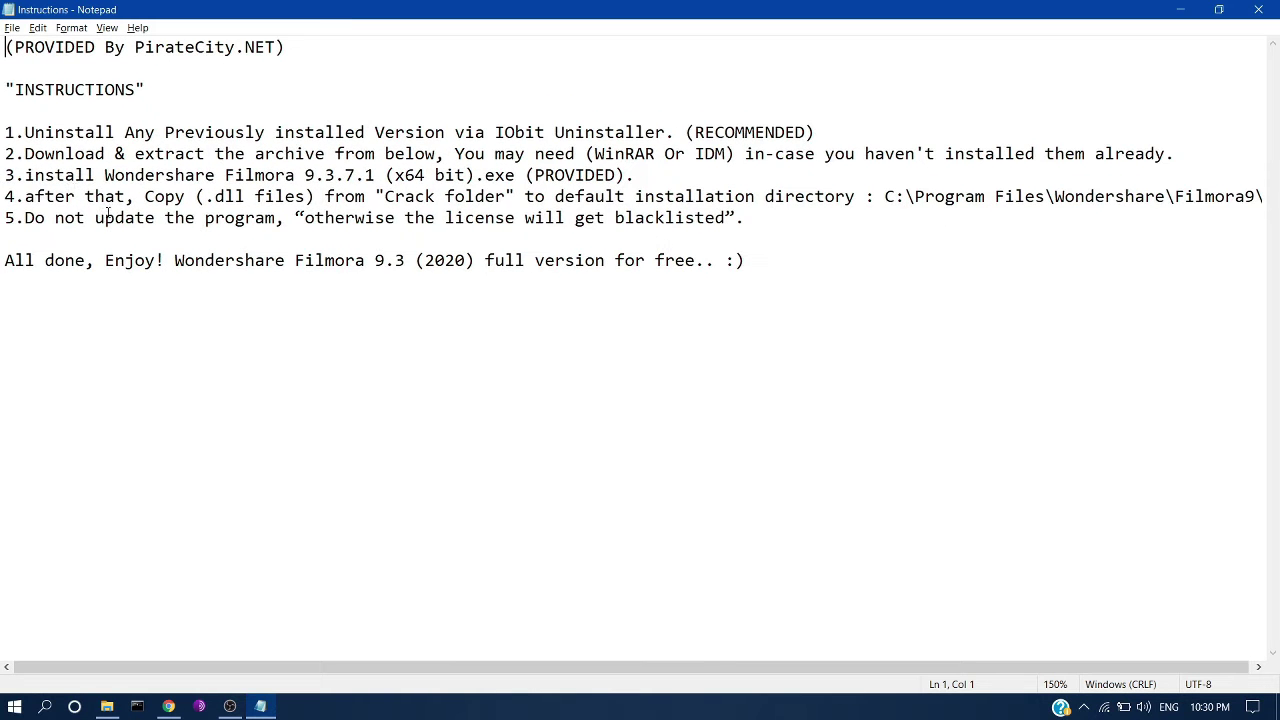
Step: Read instruction steps 1–5, highlighting each line in turn, then close Notepad
drag(25, 132, 666, 132)
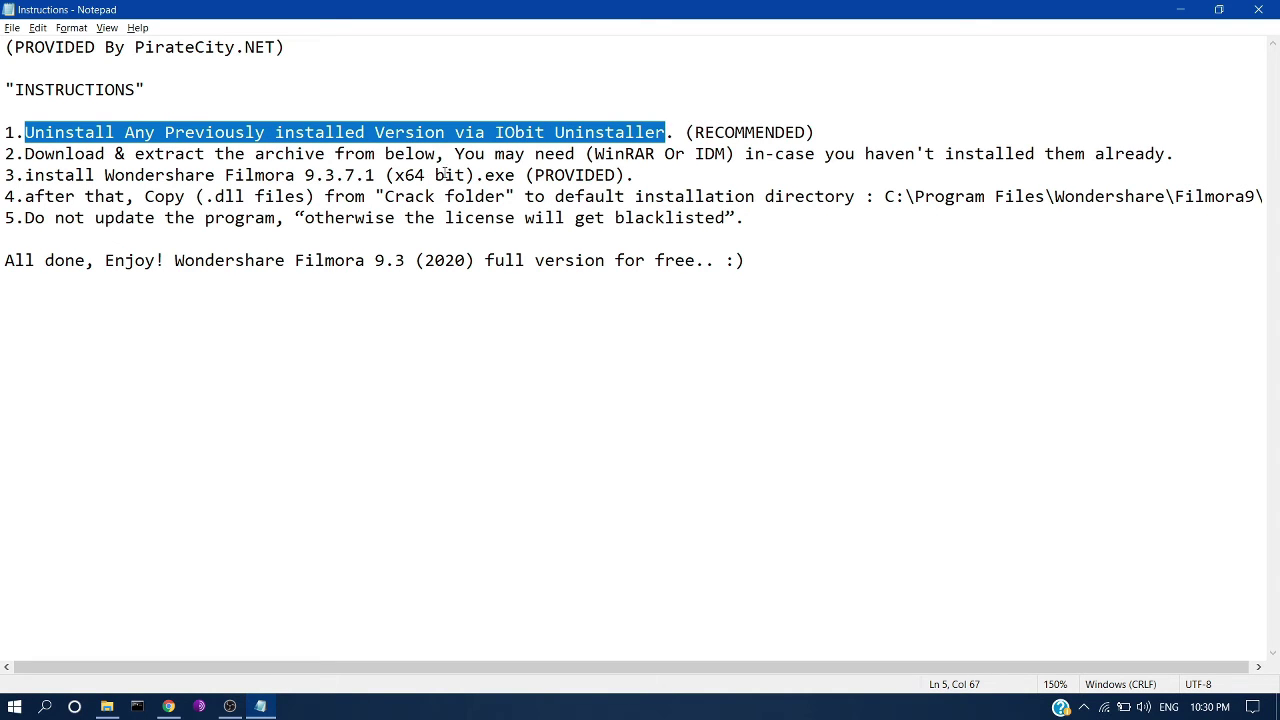
drag(24, 153, 955, 153)
drag(113, 175, 375, 175)
drag(47, 196, 1207, 194)
drag(44, 218, 656, 222)
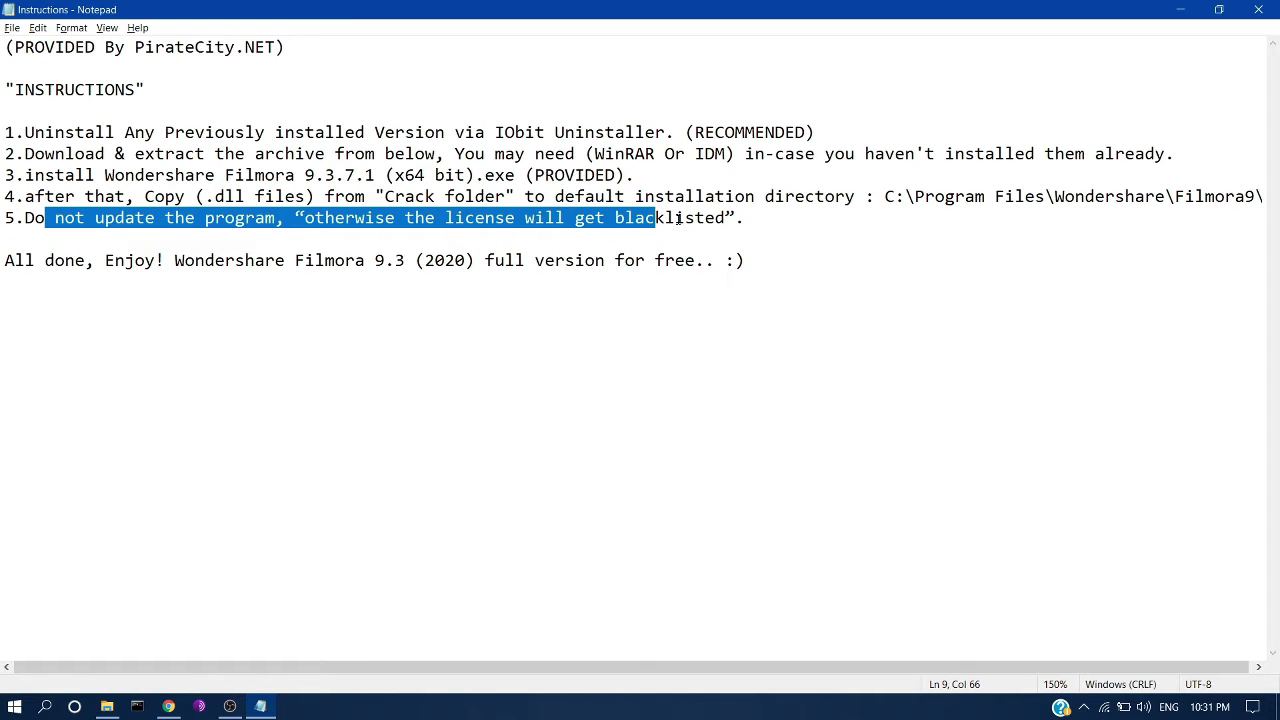
double_click(679, 219)
click(537, 246)
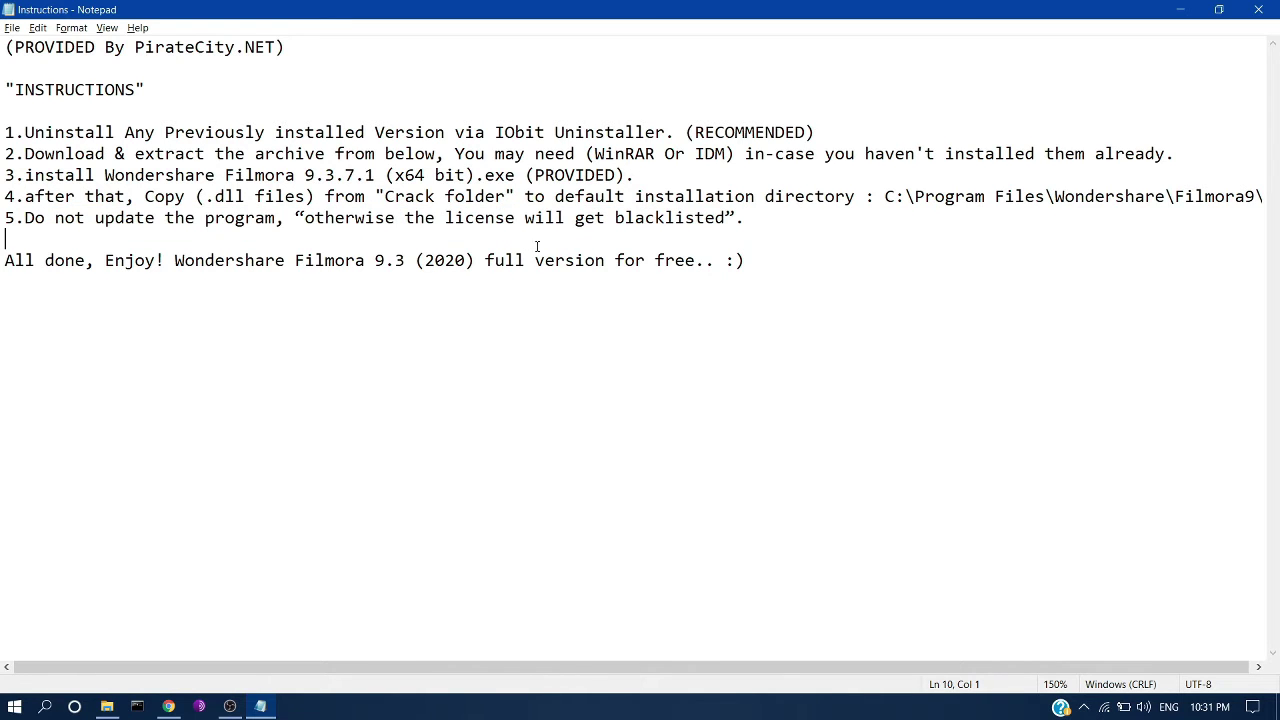
click(1260, 9)
click(398, 400)
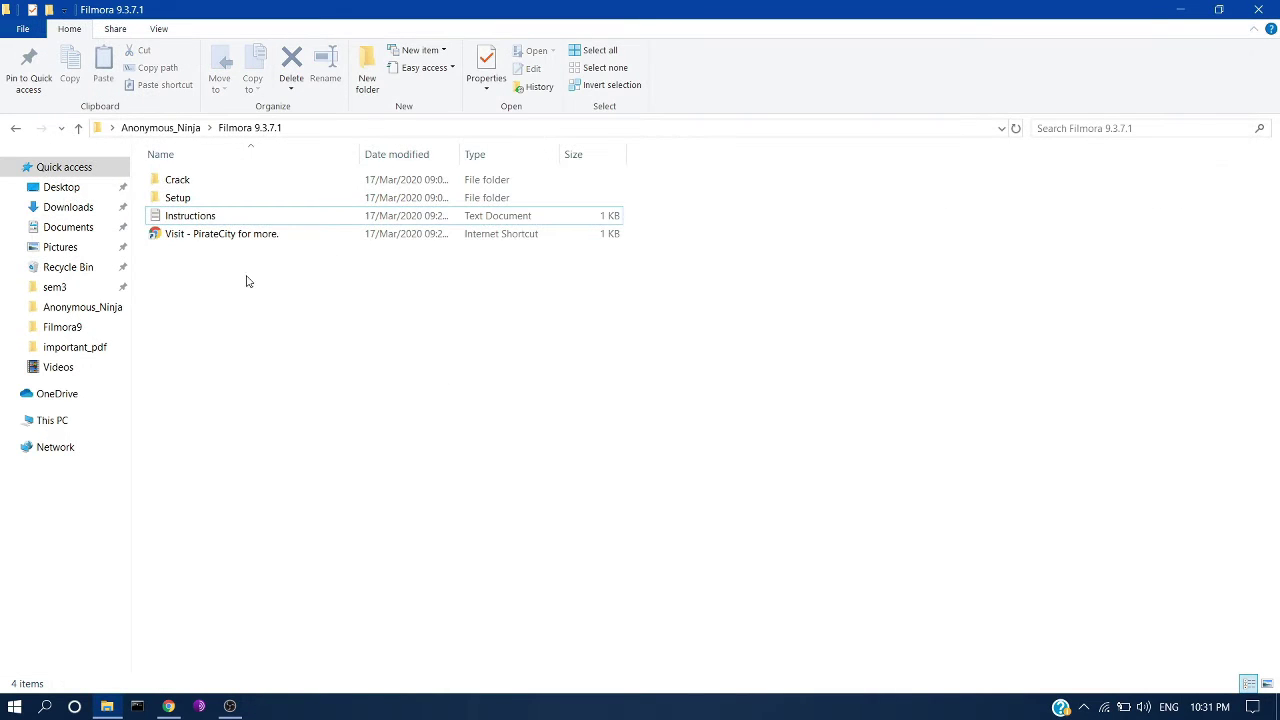
Step: Run filmora_64bit_full846 from Setup, accept the licence, and install to the default folder
double_click(189, 200)
click(199, 183)
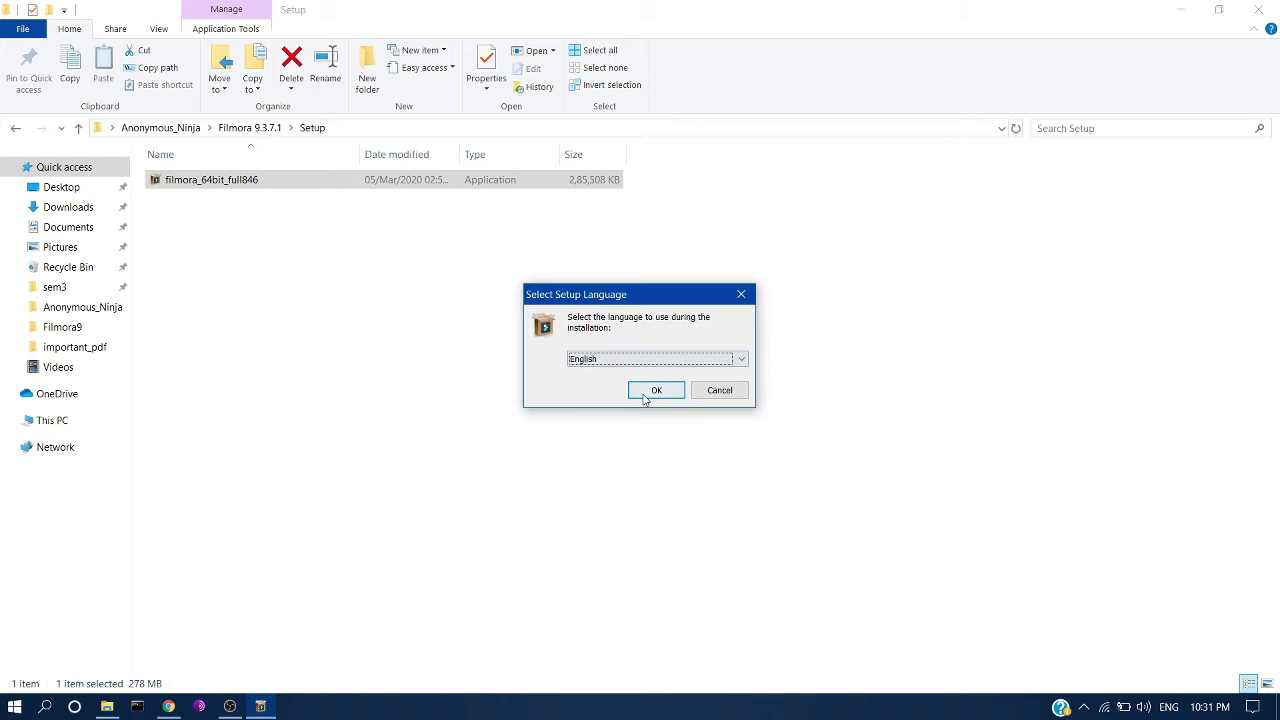
click(641, 391)
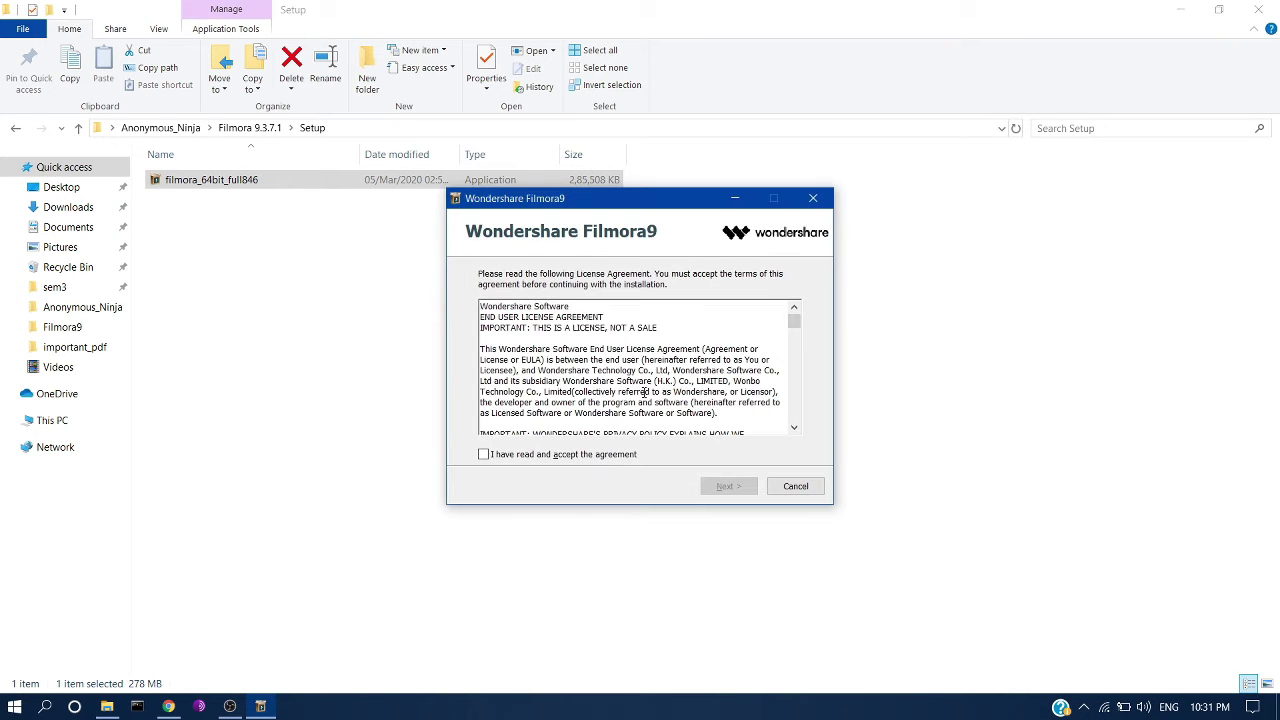
click(483, 454)
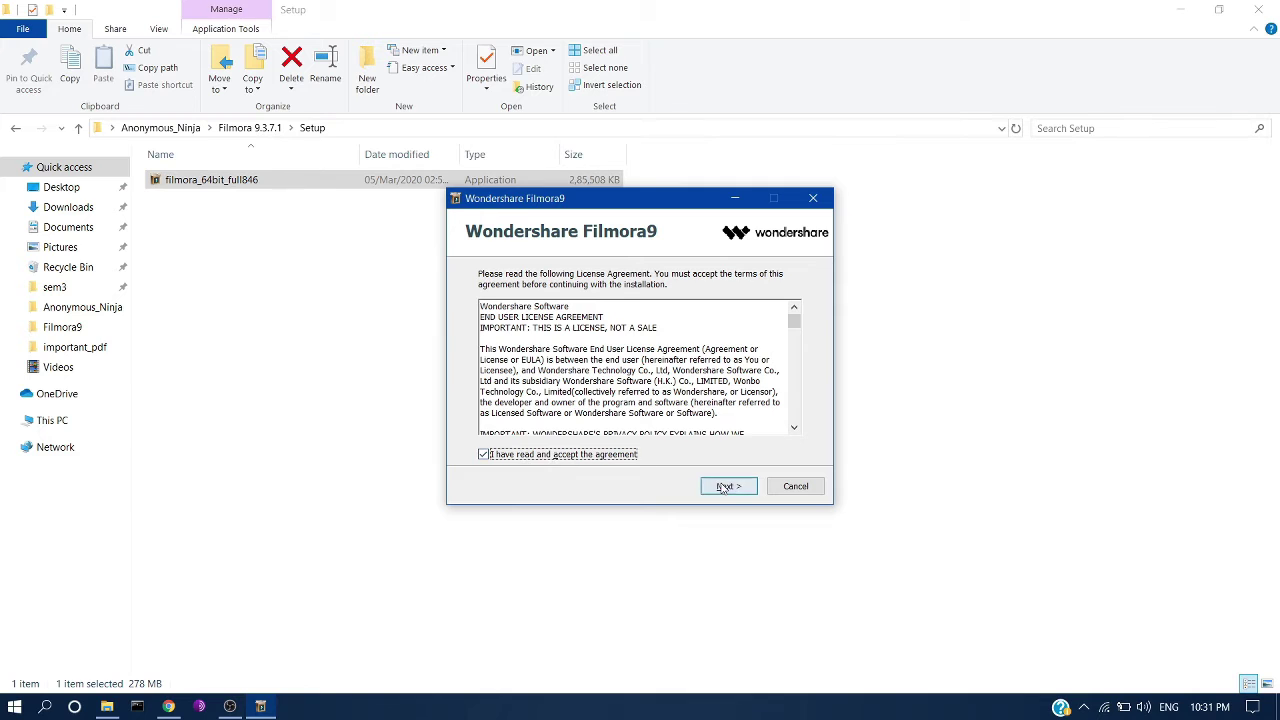
click(725, 486)
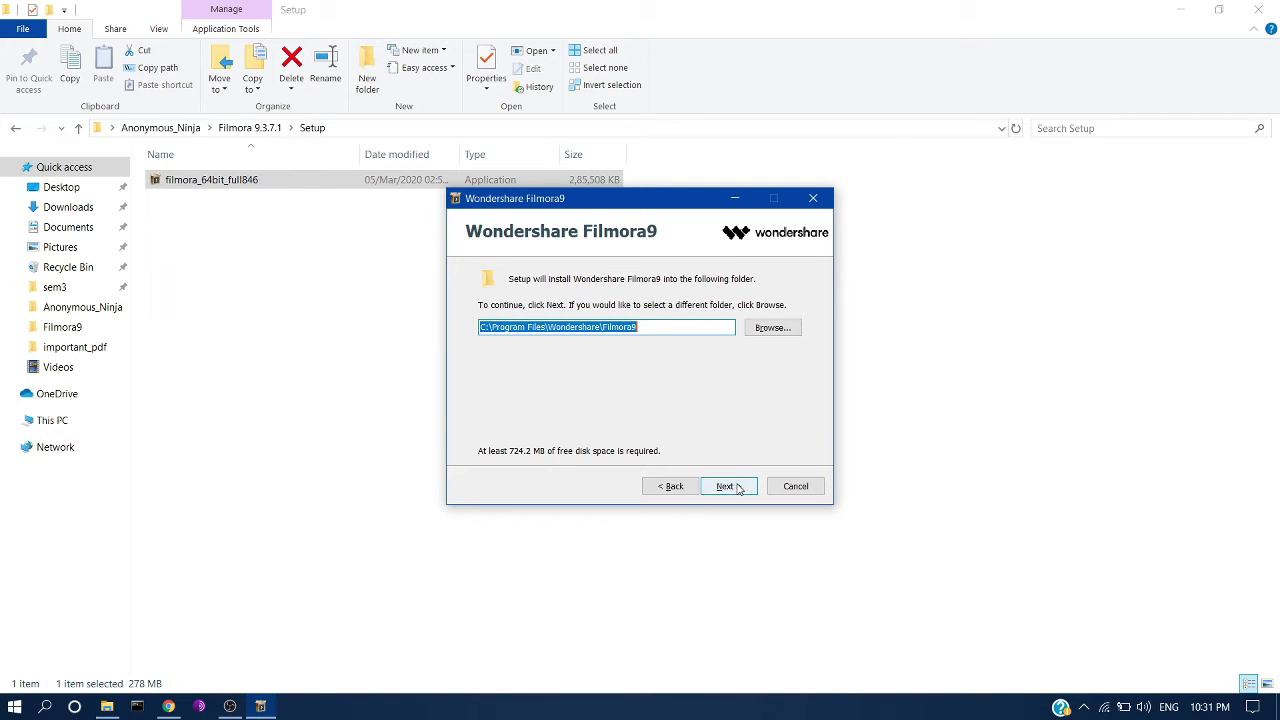
click(725, 486)
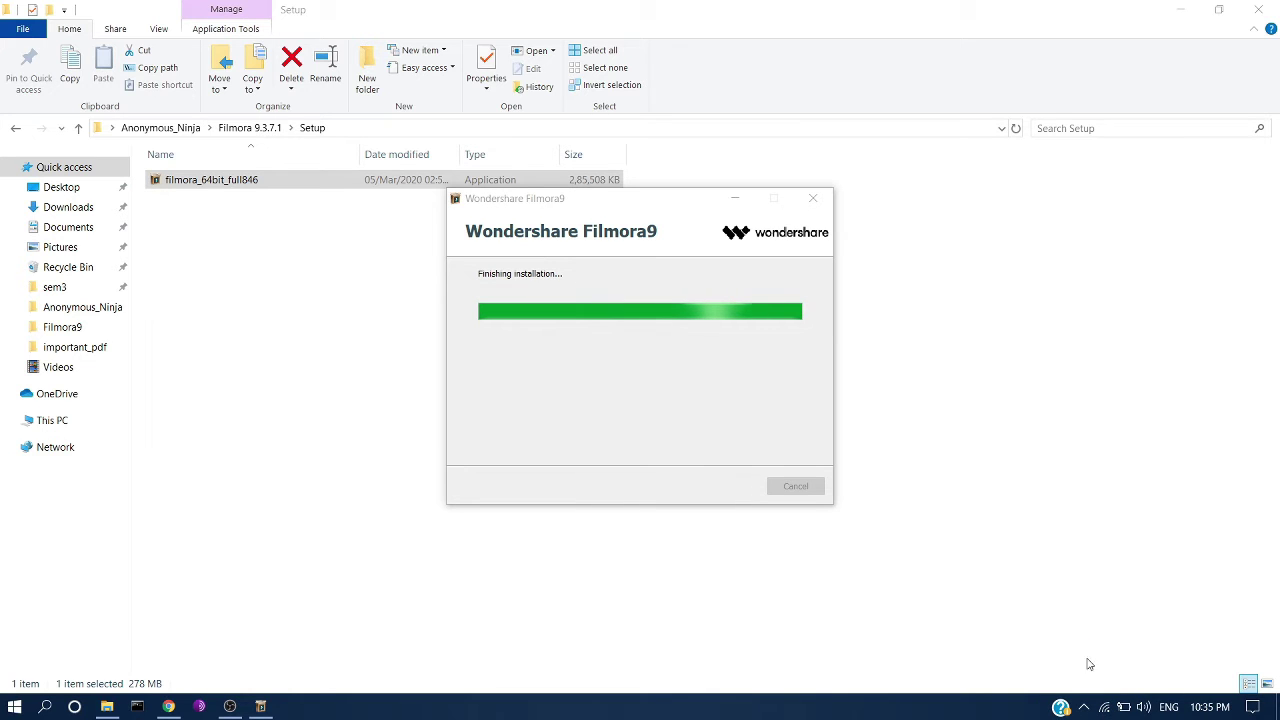
Step: Close the Wondershare page in Chrome and opt out of the User Experience Improvement Program
click(1104, 706)
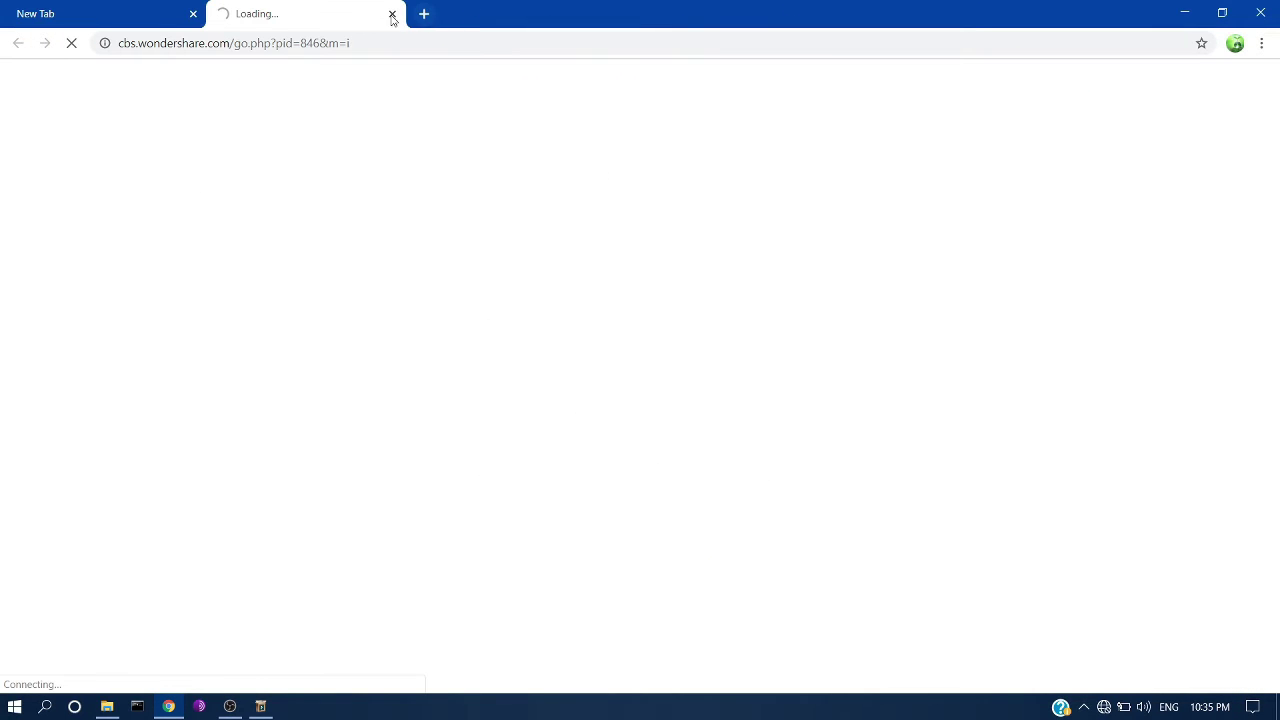
click(392, 14)
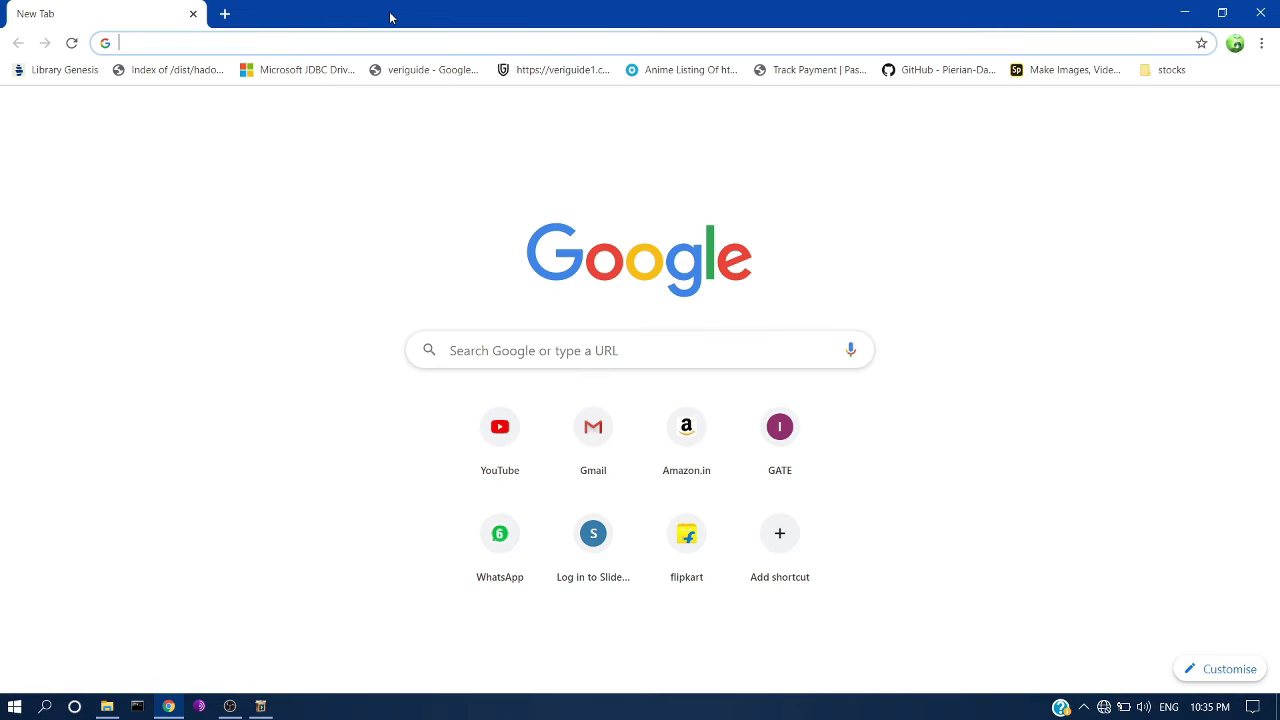
click(1180, 12)
click(490, 330)
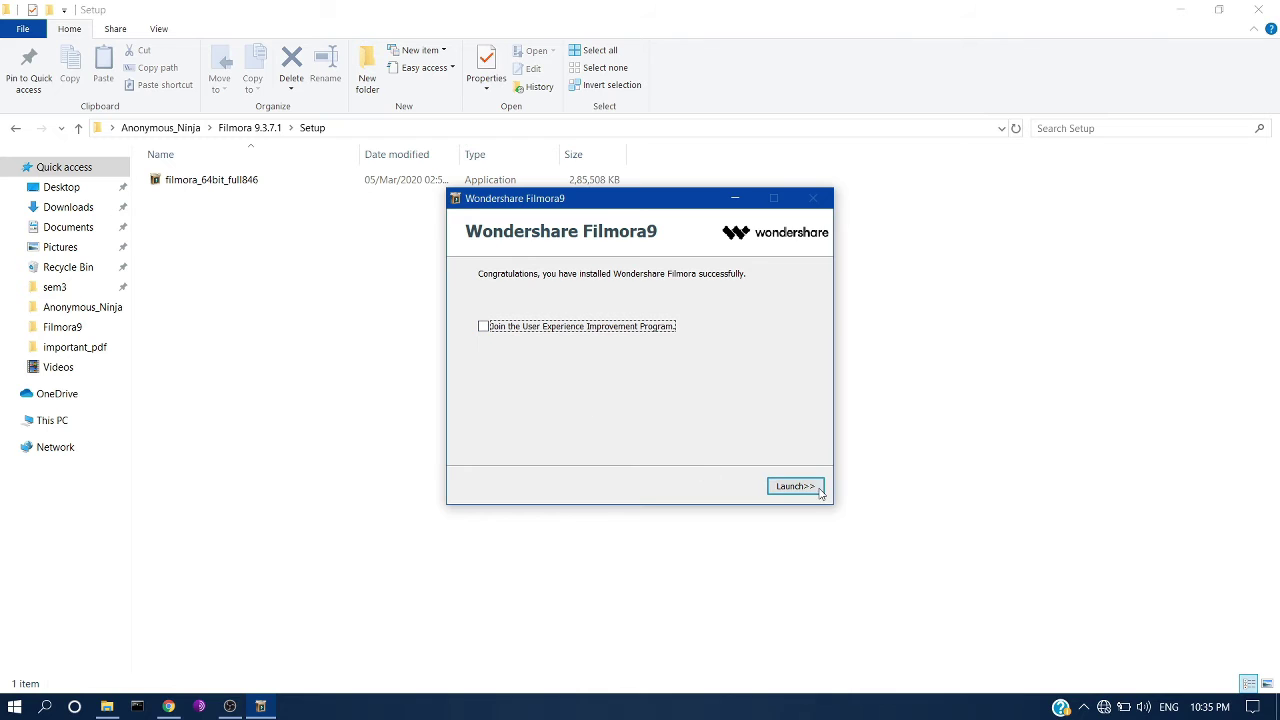
click(733, 200)
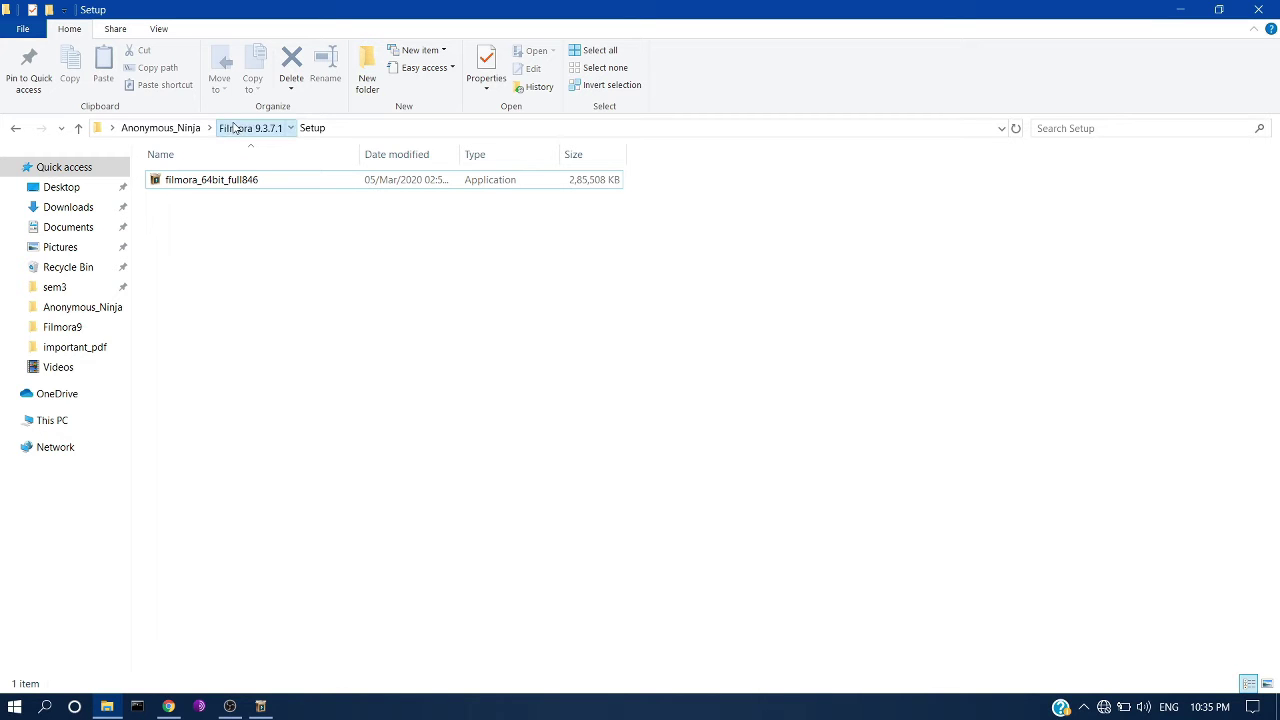
Step: Go up to the Crack folder holding PYG64.dll and winmm.dll, then show the desktop
key(alt+Up)
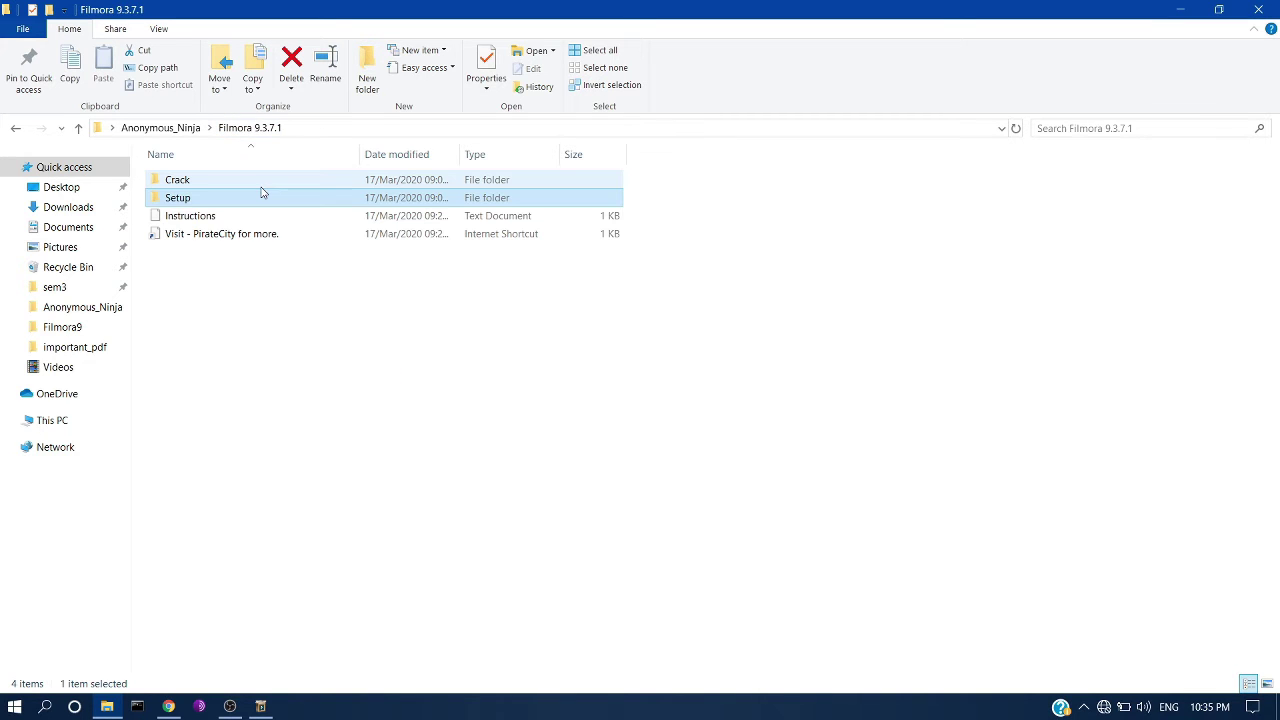
click(219, 185)
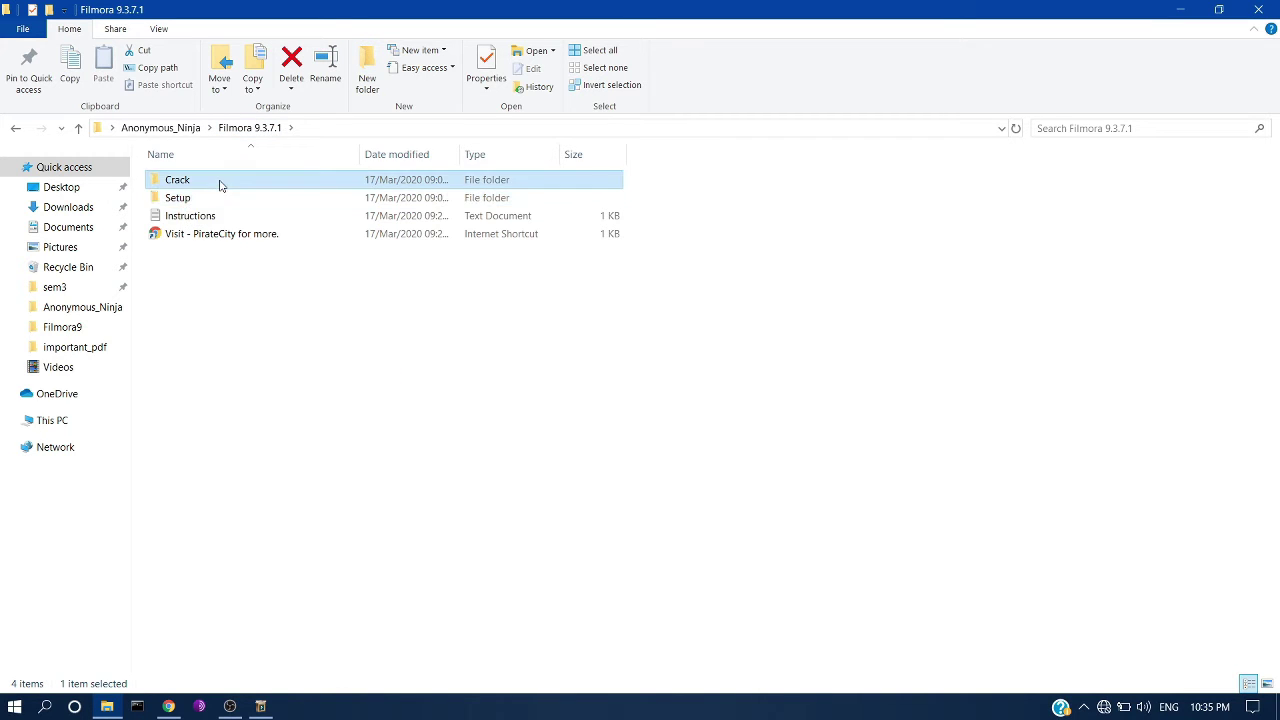
double_click(220, 185)
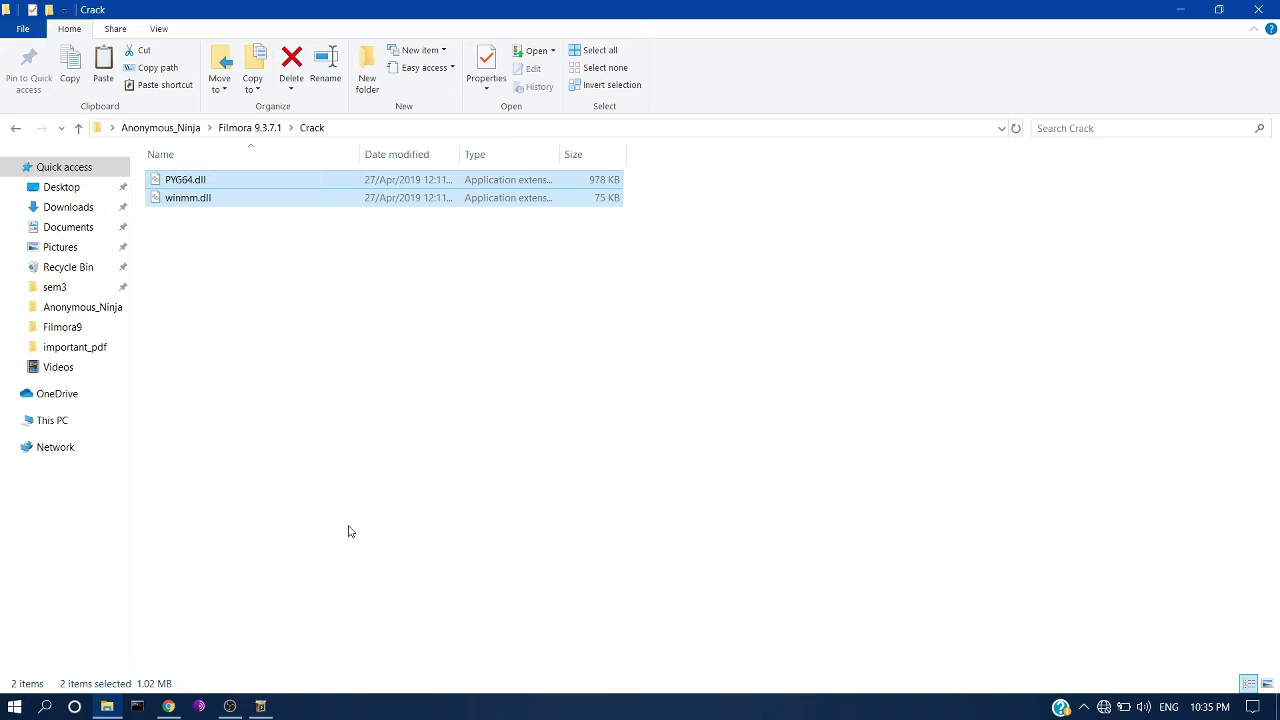
key(super+d)
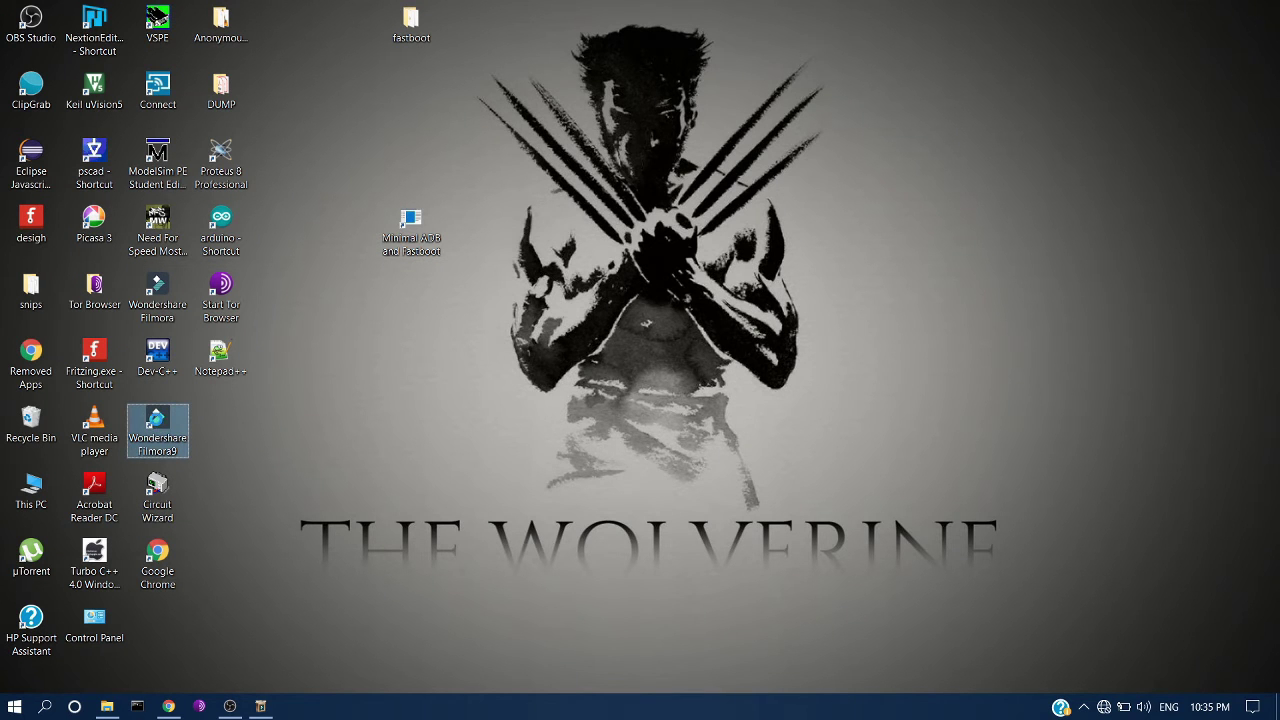
Step: Paste PYG64.dll and winmm.dll into the Filmora9 install folder via the shortcut's file location
right_click(157, 420)
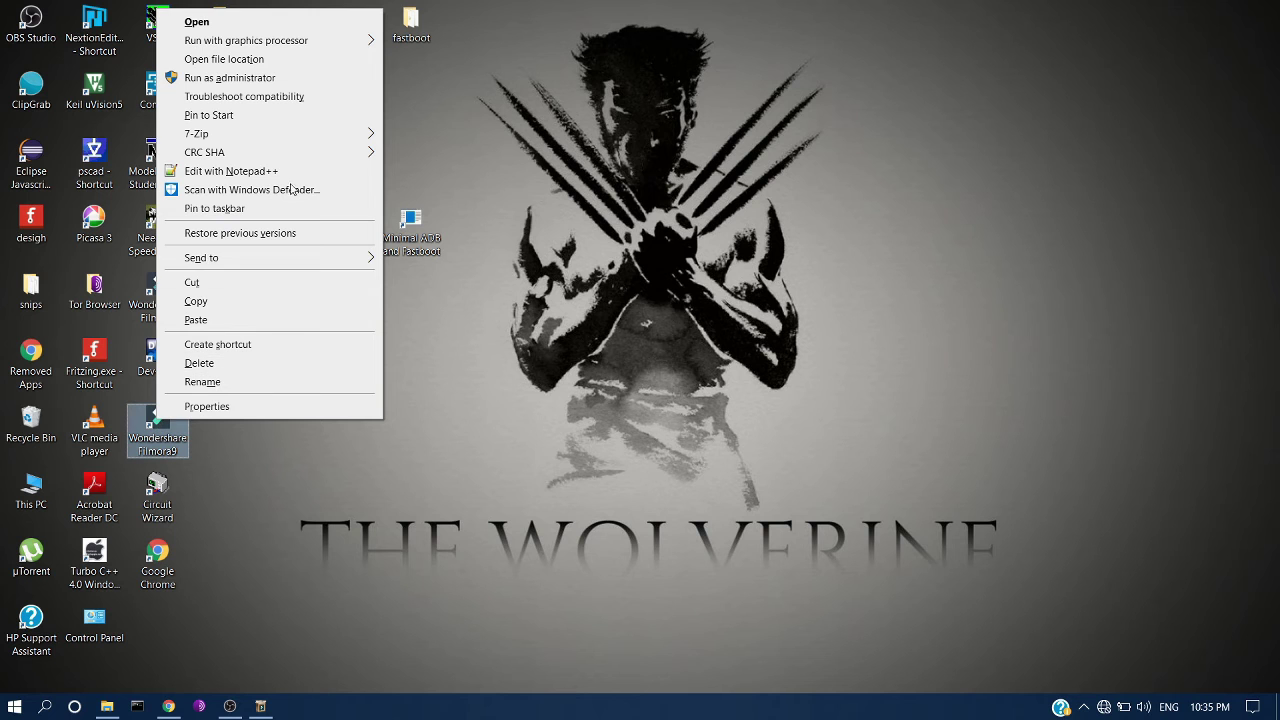
click(284, 59)
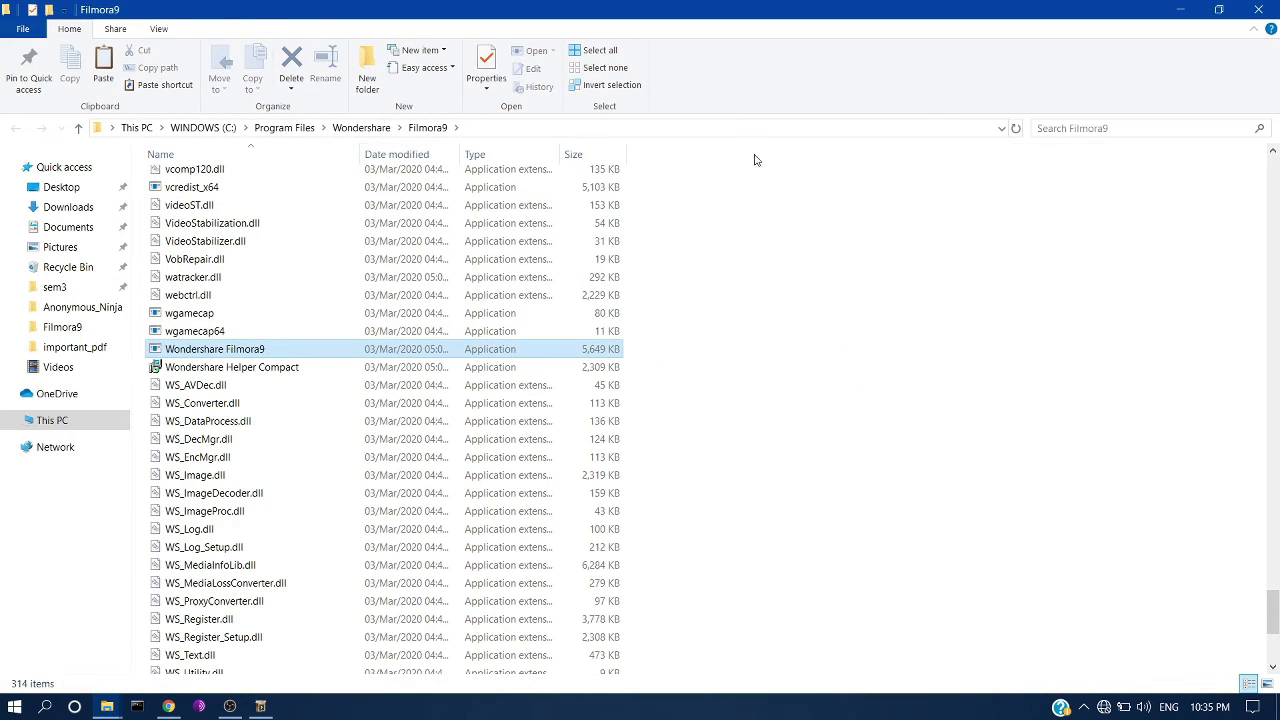
click(1052, 392)
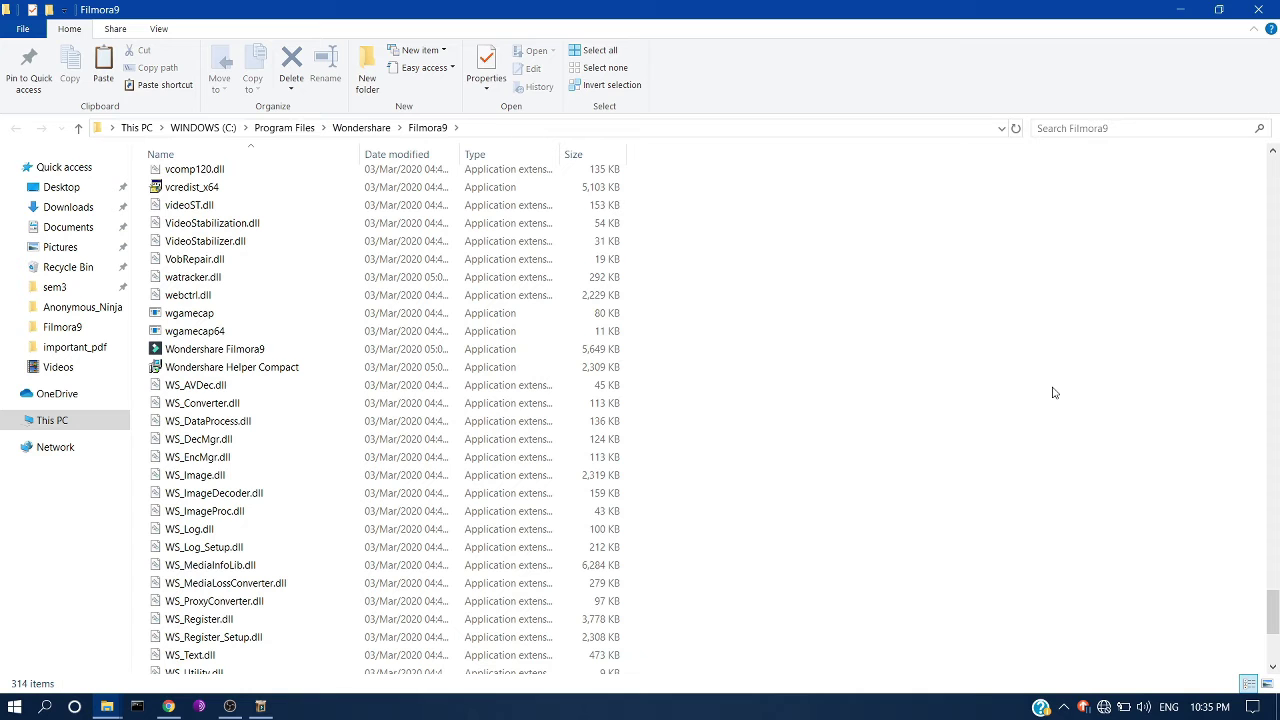
key(ctrl+v)
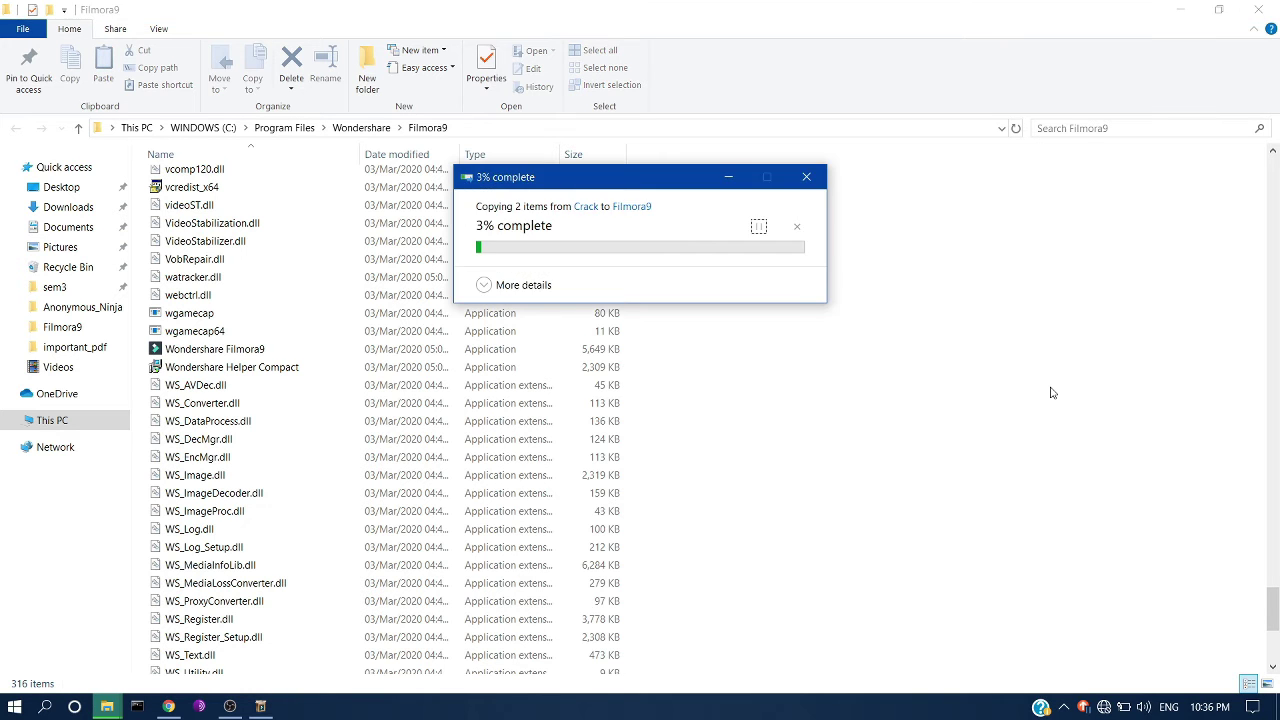
scroll(971, 425, down, 15)
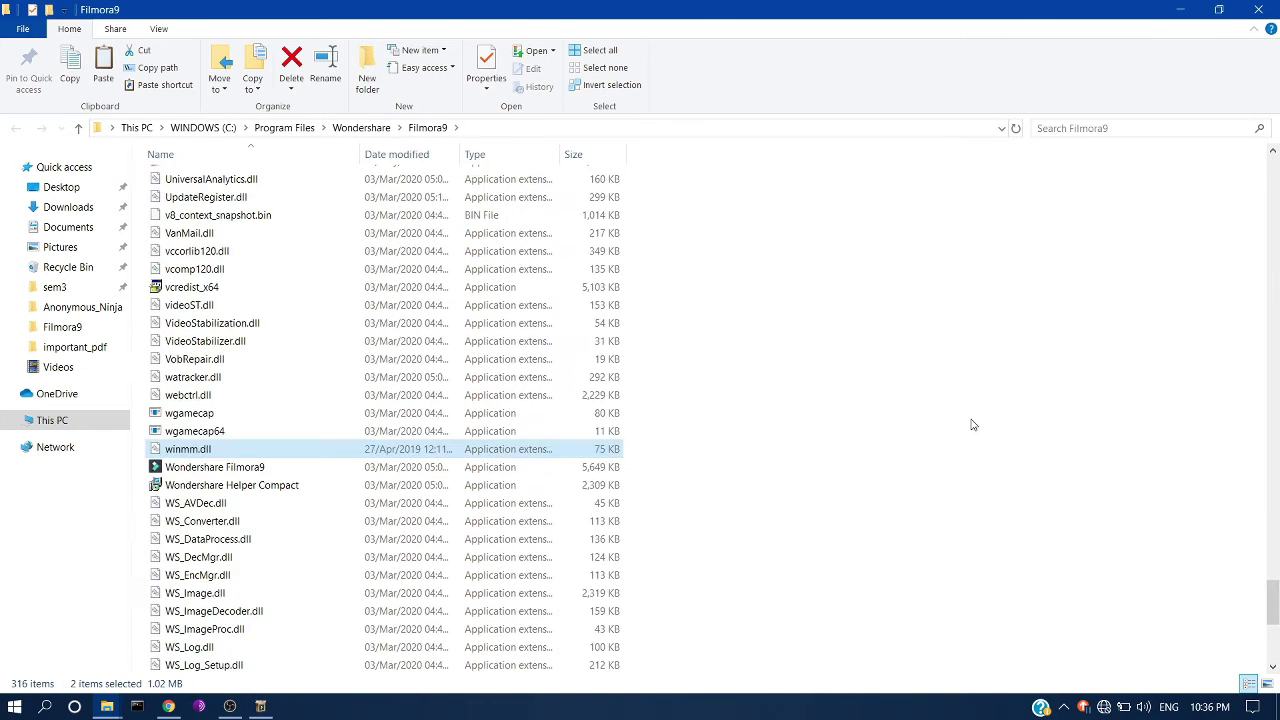
scroll(971, 425, up, 17)
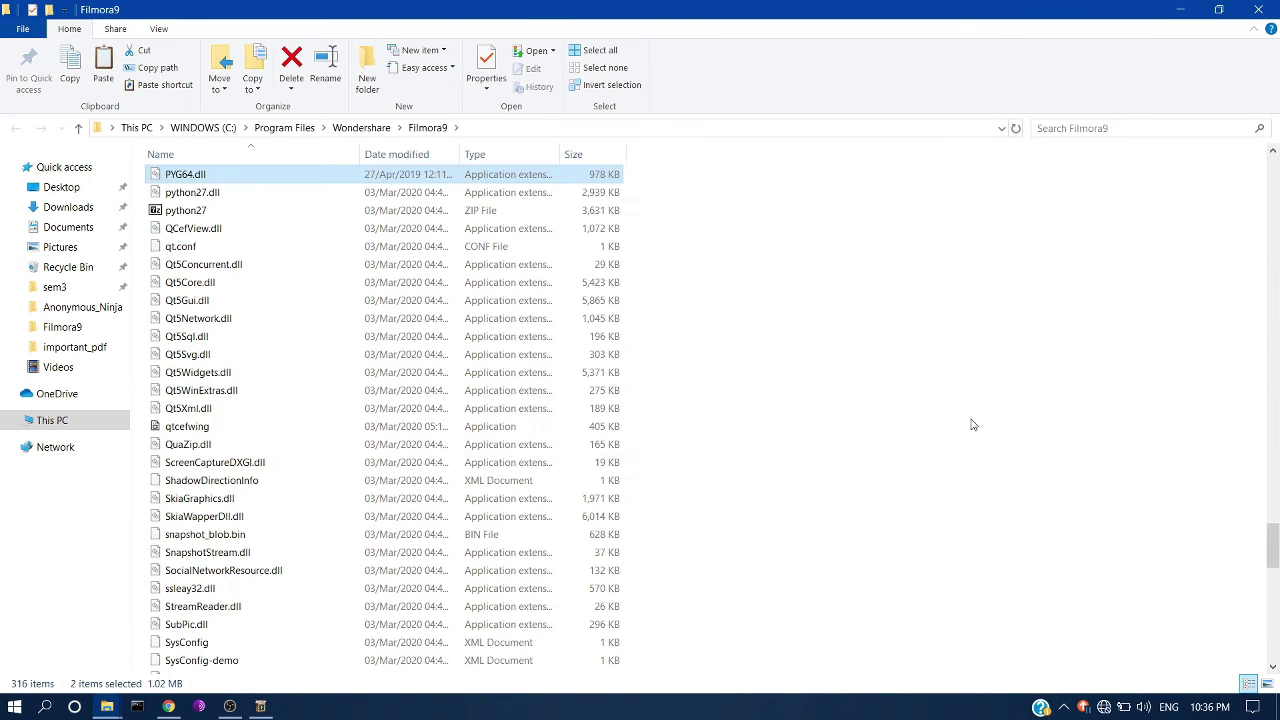
click(1258, 9)
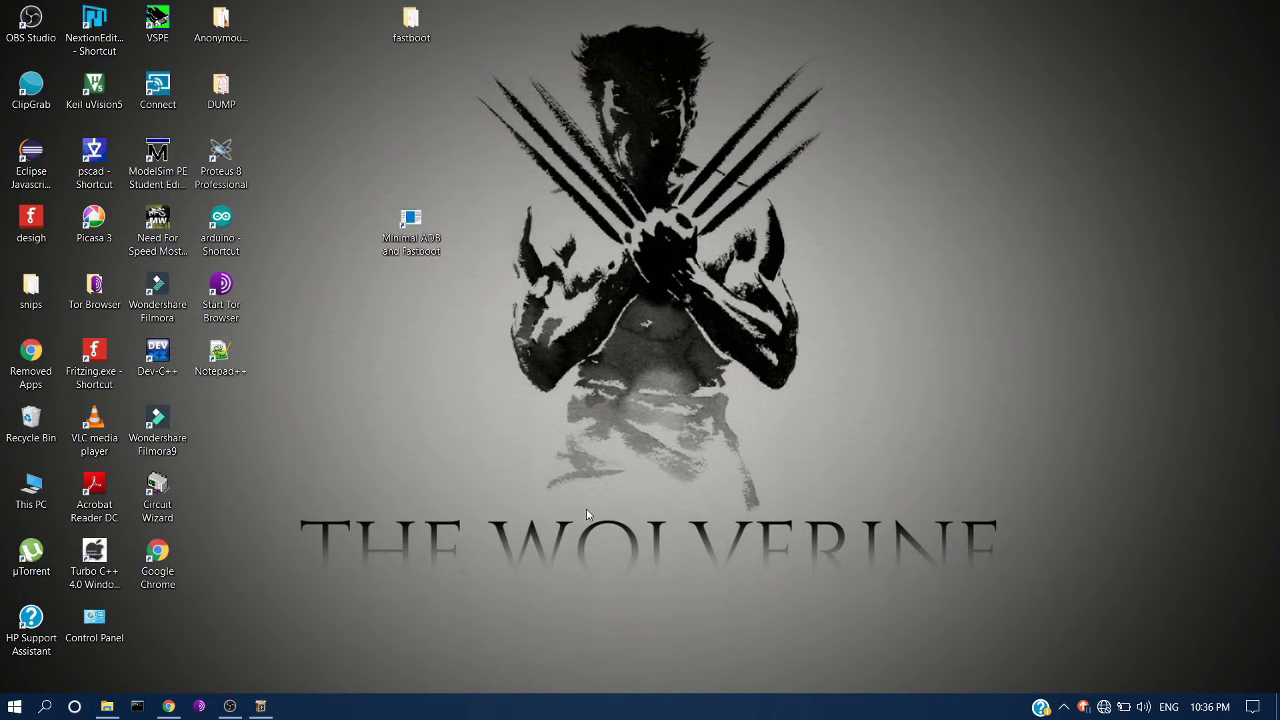
Step: Open Task Manager with full process details, maximised
key(ctrl+shift+Escape)
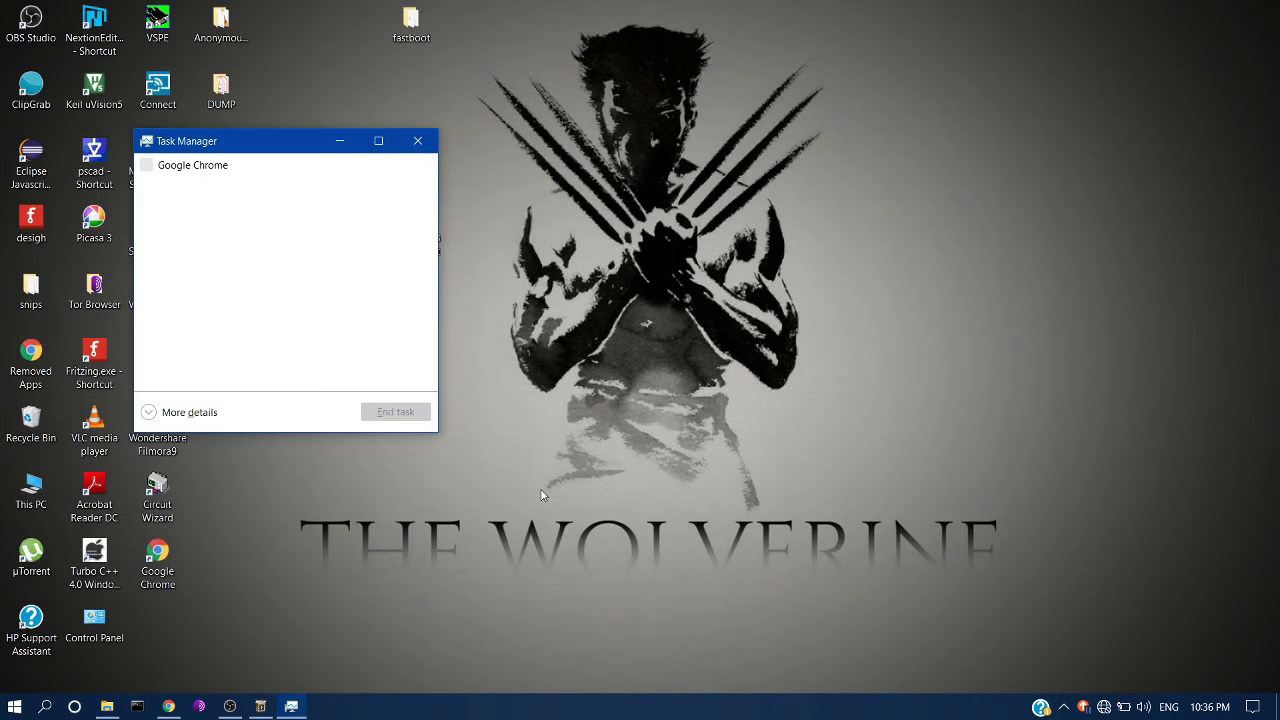
double_click(377, 143)
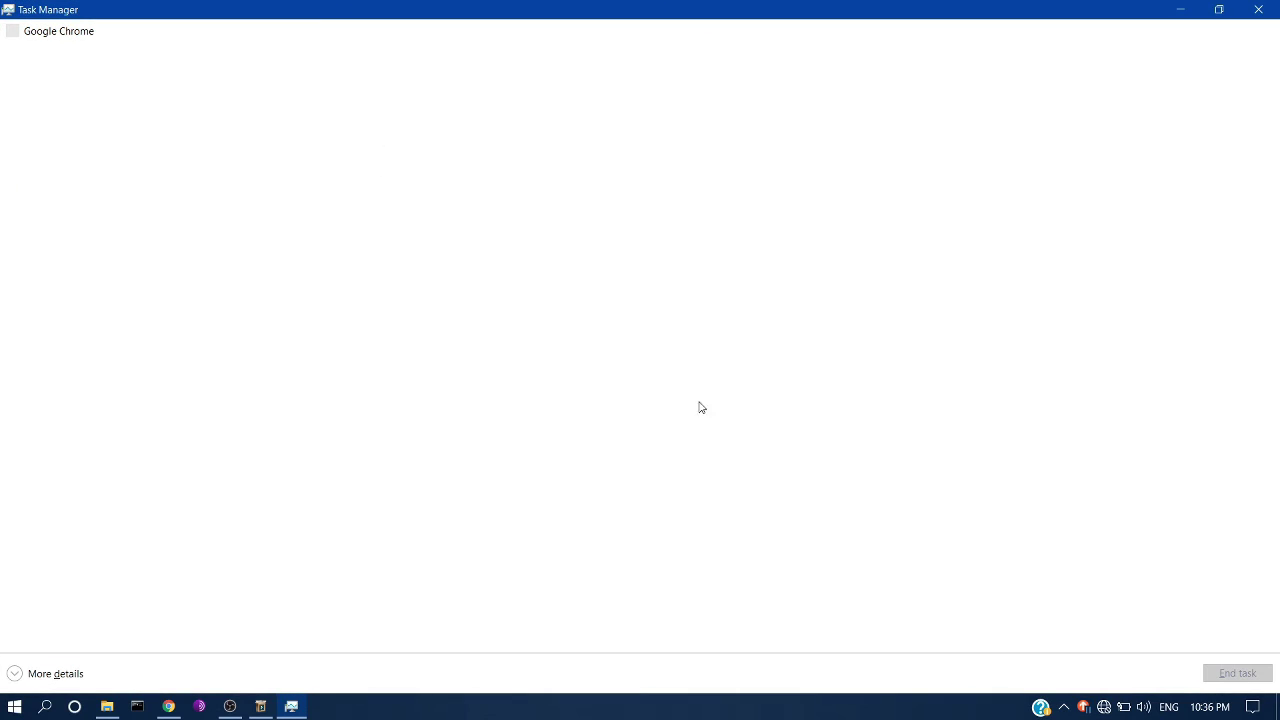
click(40, 673)
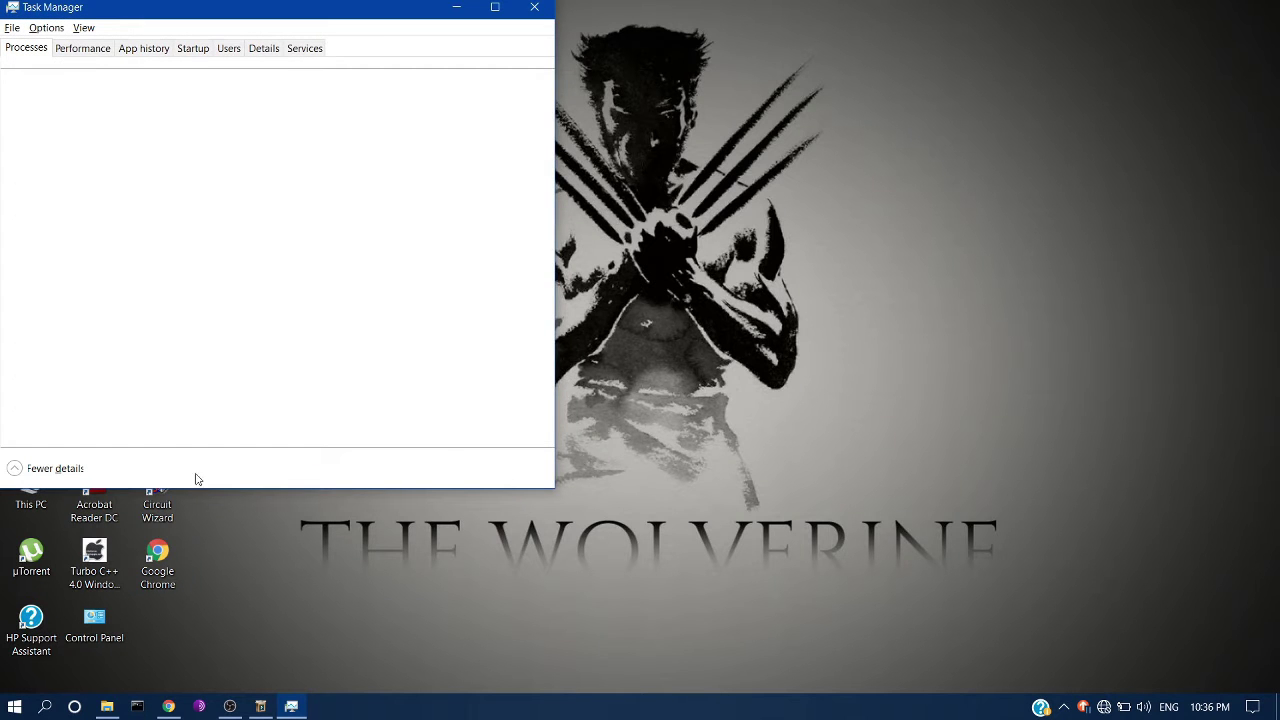
click(494, 7)
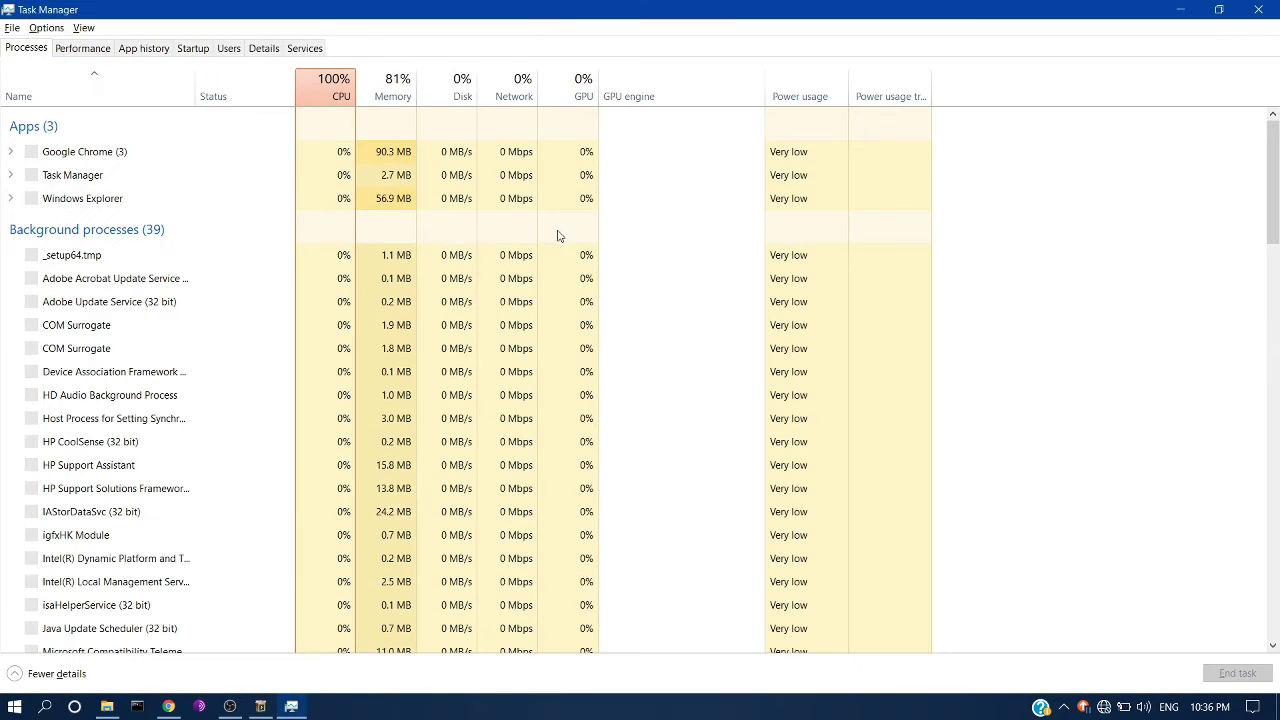
Step: End the Setup child and the Setup/Uninstall (32 bit) process, then close Task Manager
click(13, 202)
click(62, 219)
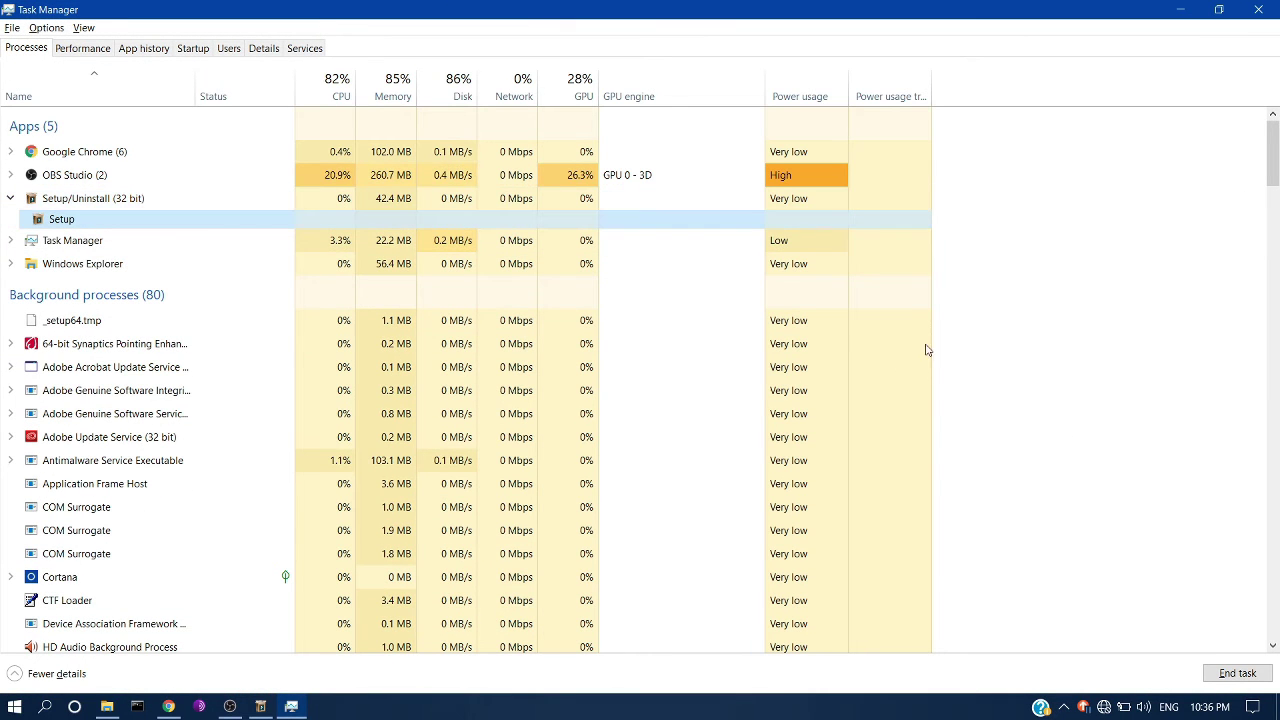
click(1224, 675)
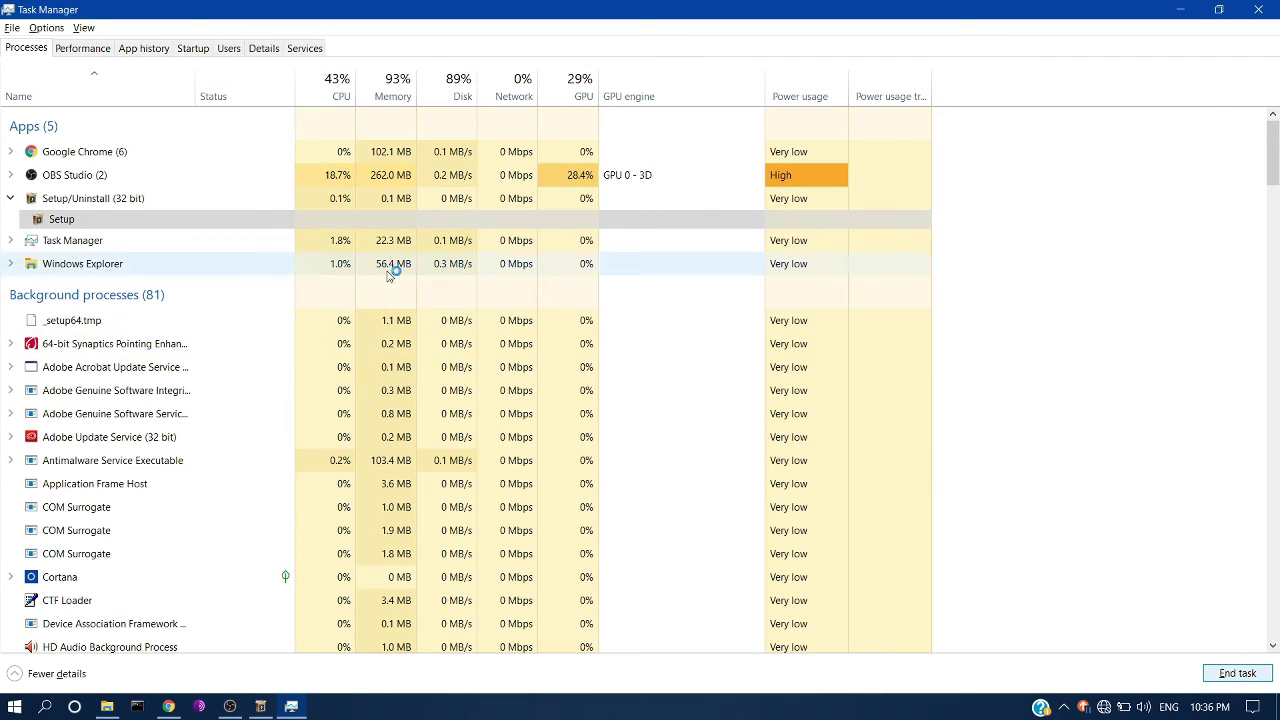
click(123, 200)
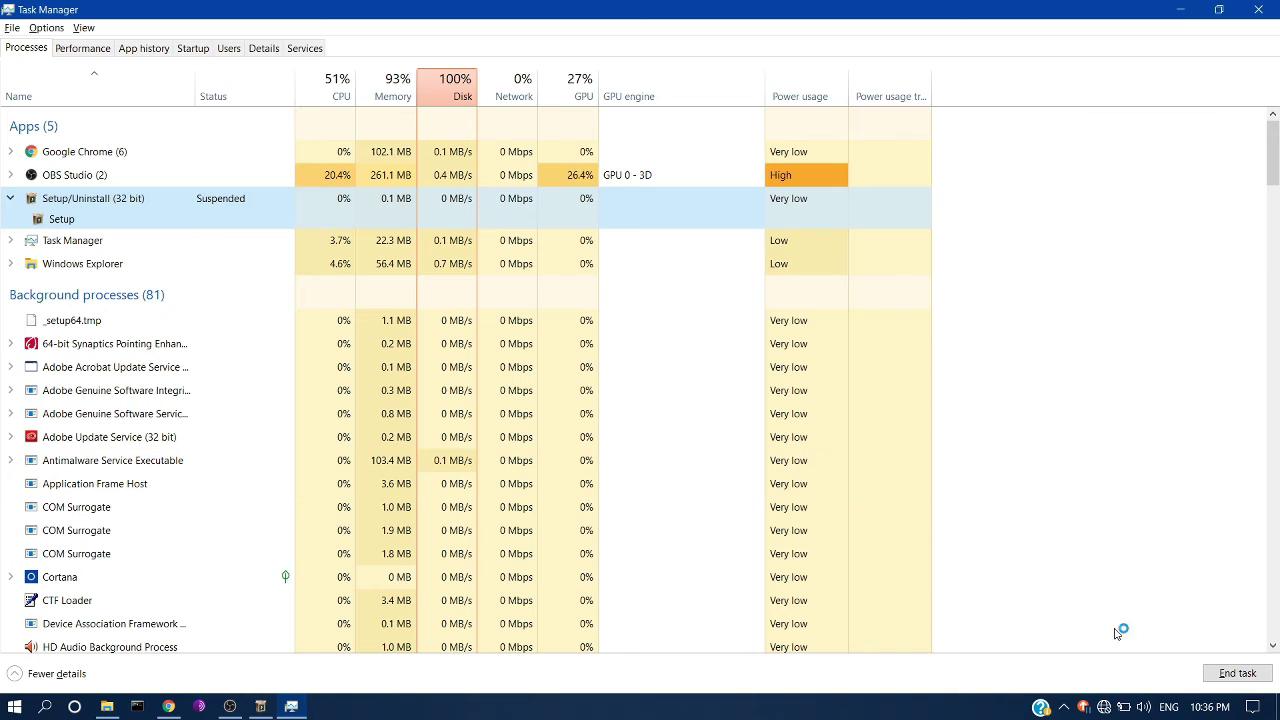
click(1237, 674)
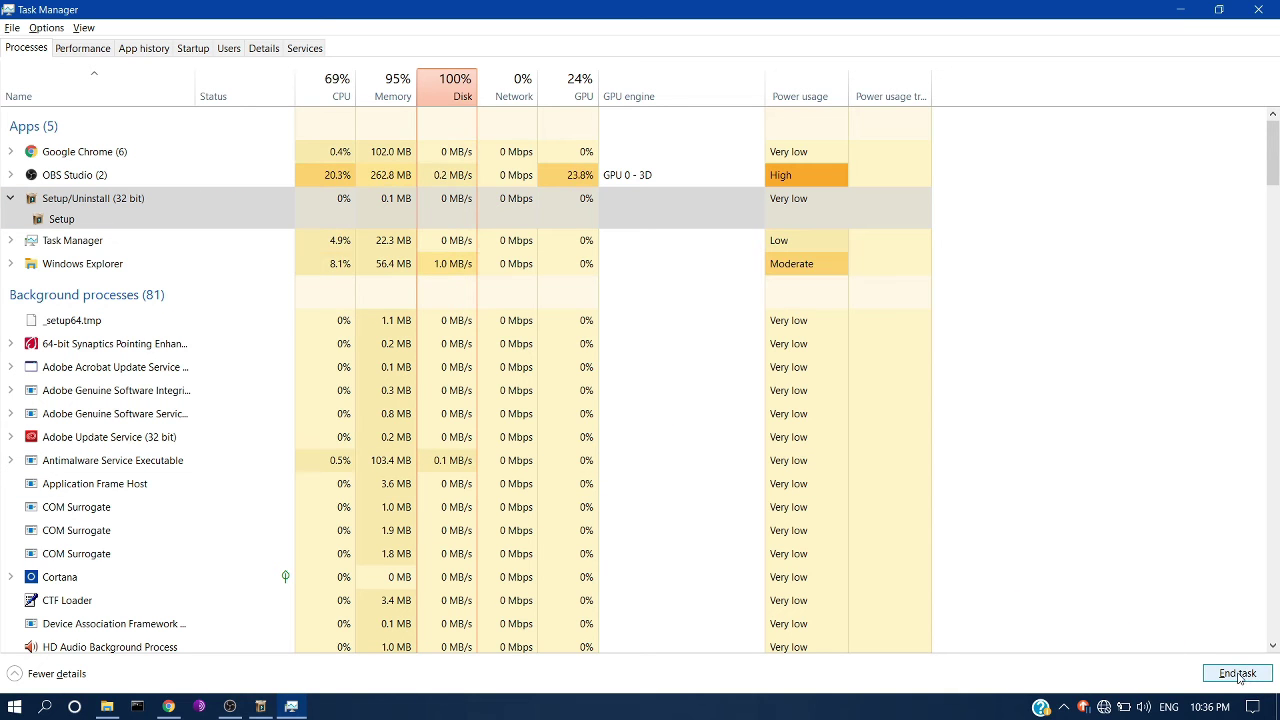
click(1258, 9)
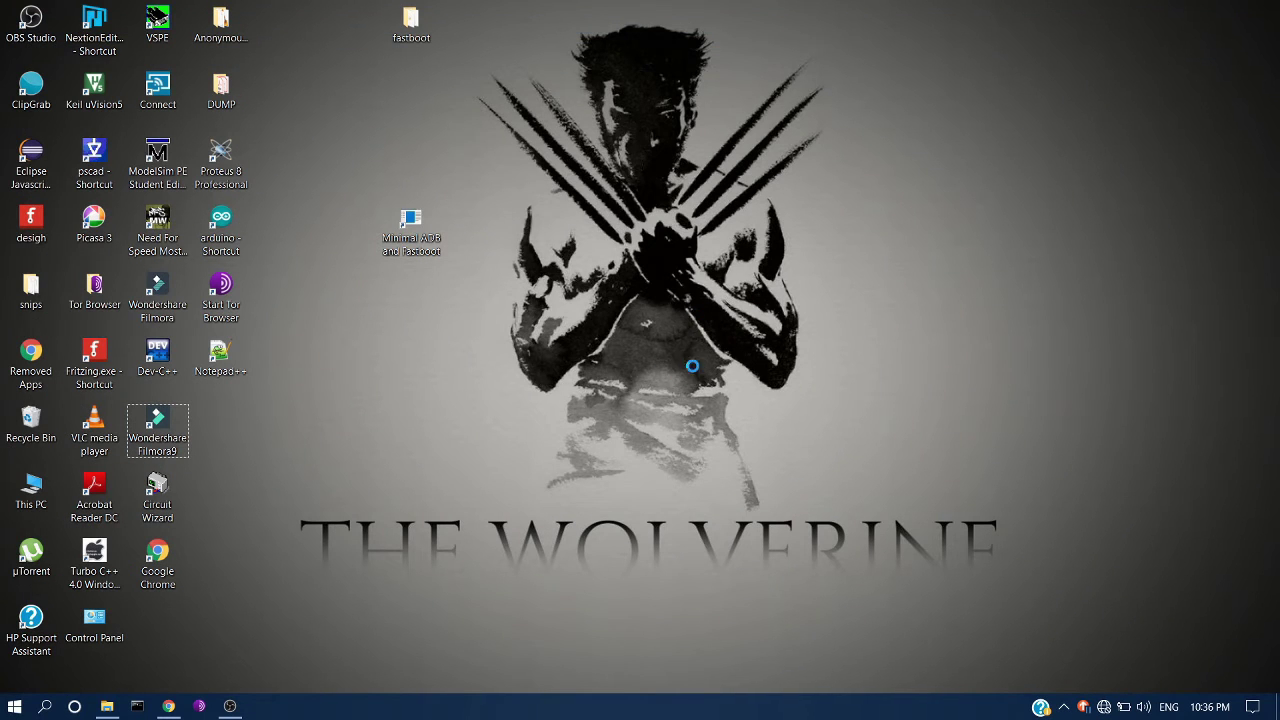
Step: Refresh the desktop, launch Filmora9, and dismiss the hardware and graphics warnings without re-asking
key(Menu)
key(e)
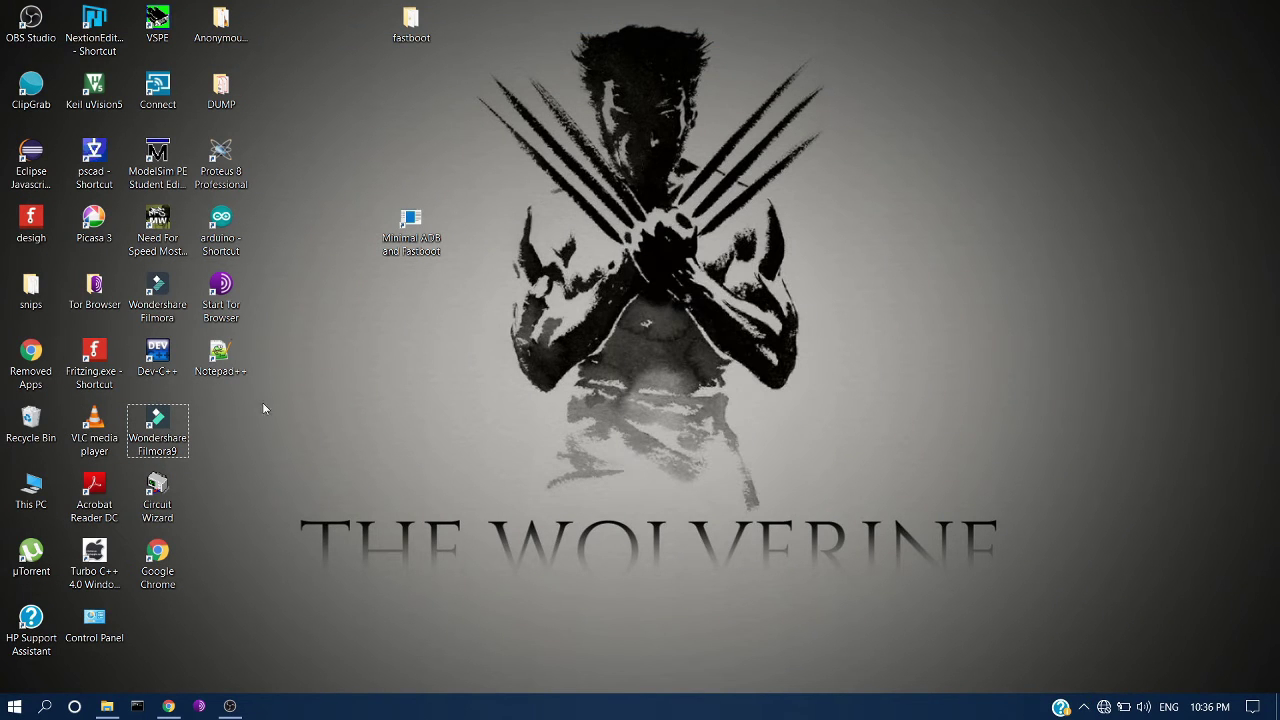
click(155, 425)
double_click(155, 425)
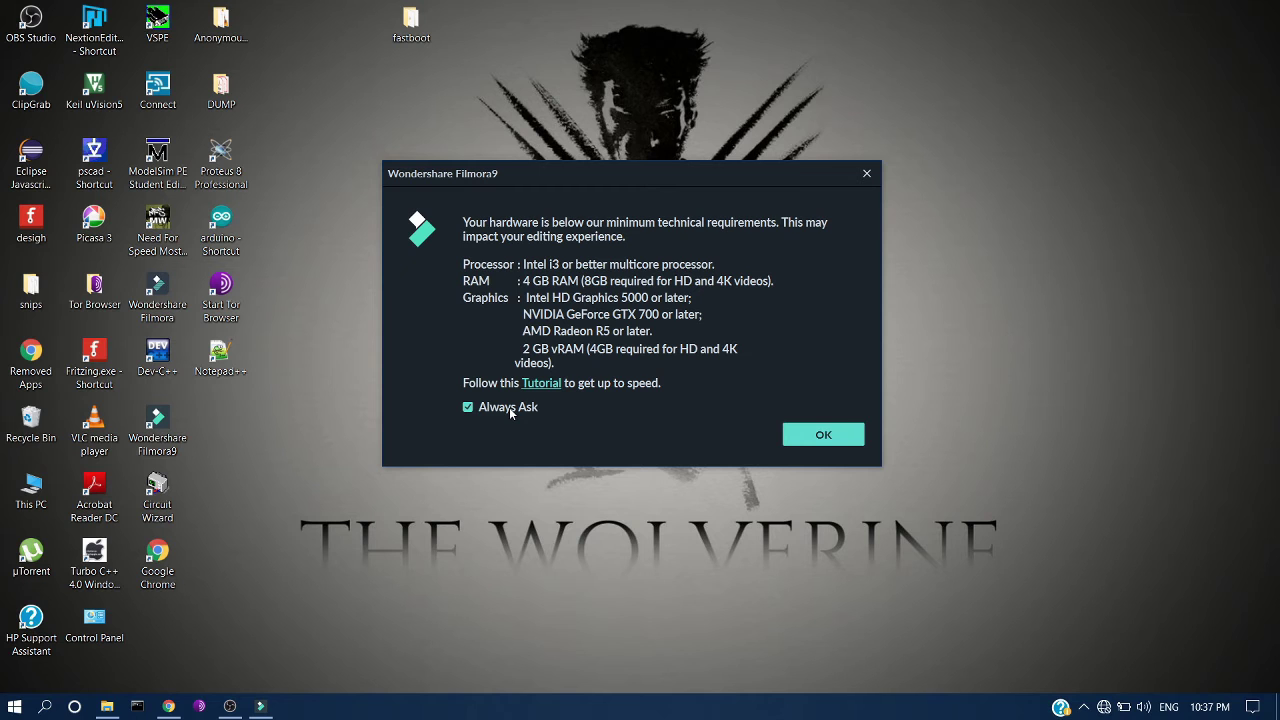
click(500, 409)
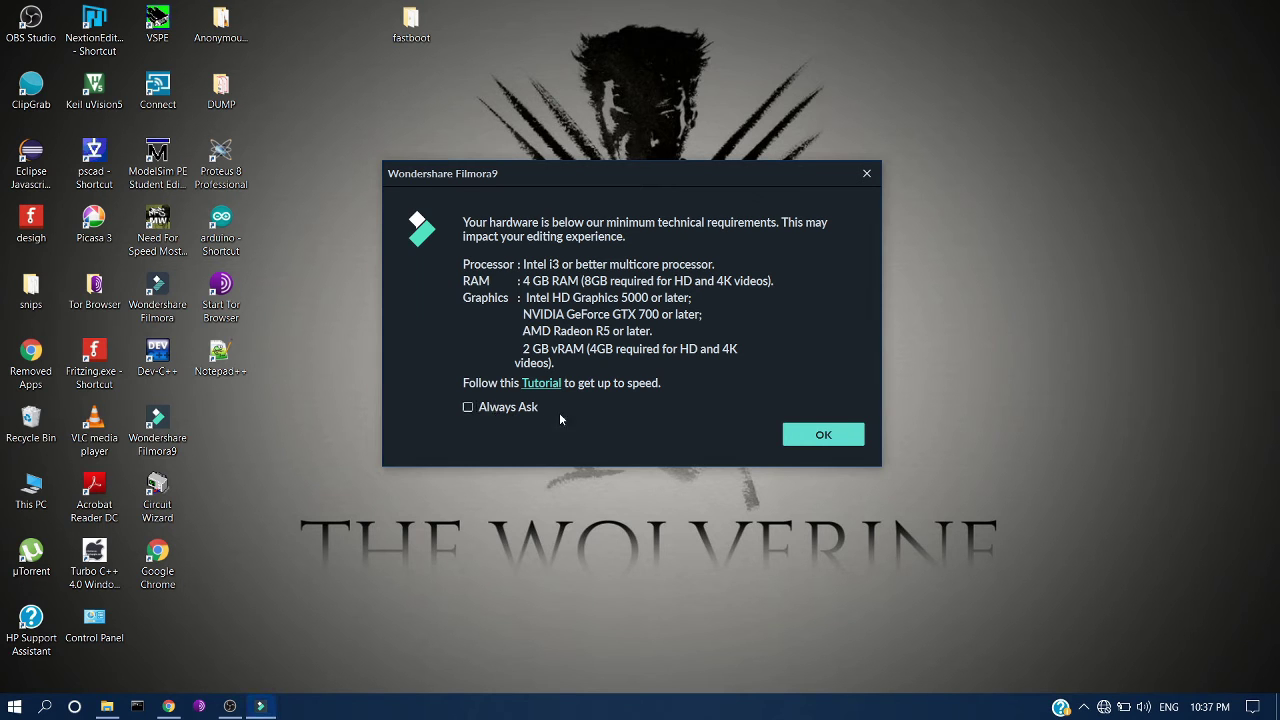
click(815, 438)
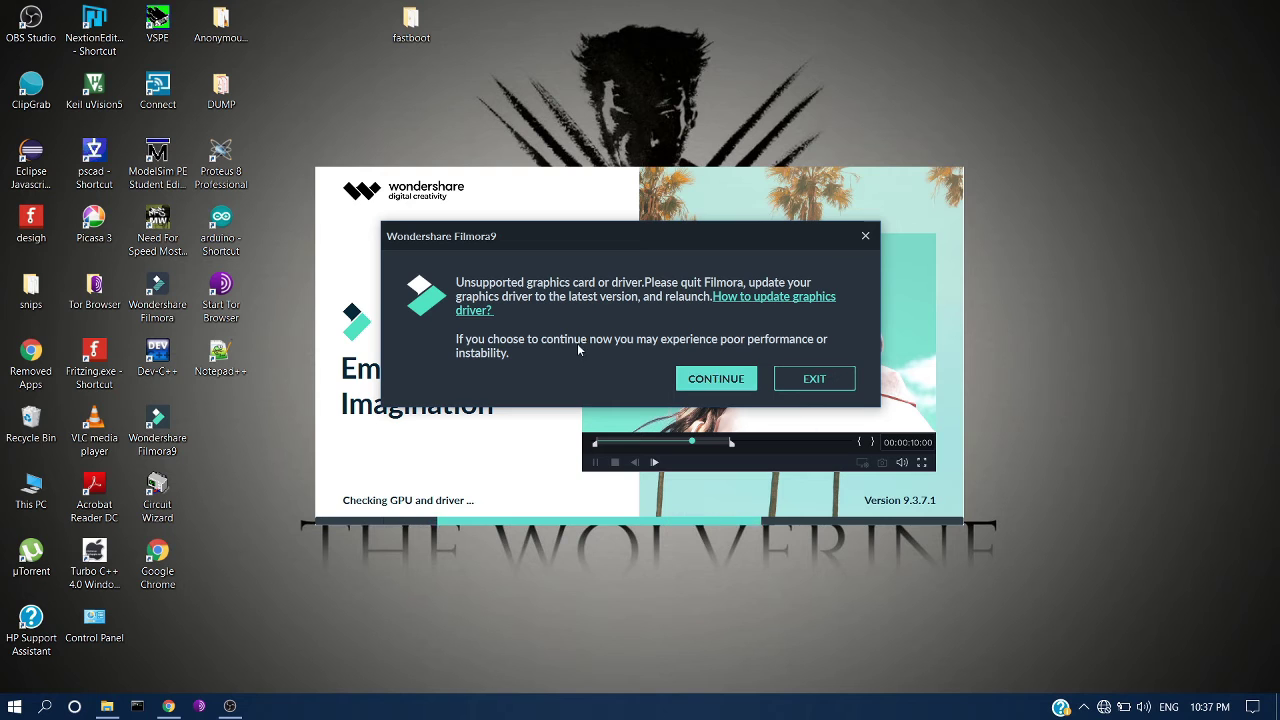
click(702, 380)
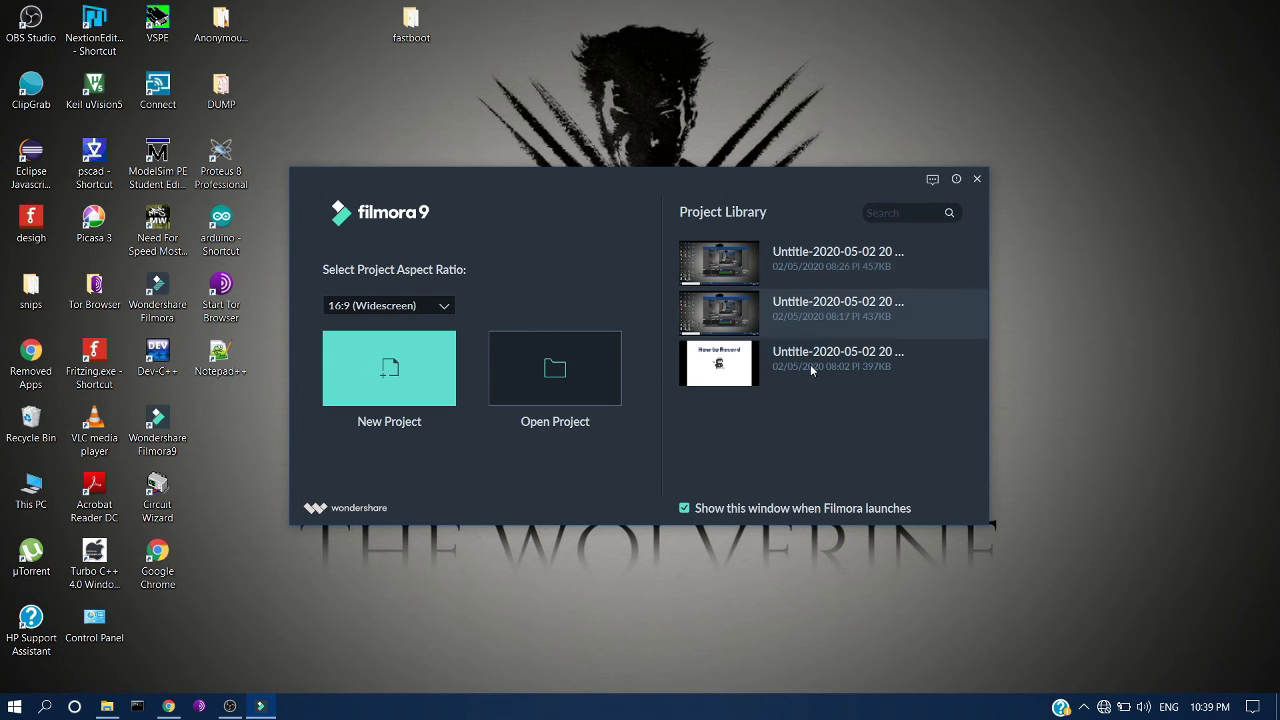
Step: Create a new 16:9 project and import nin1.gif into the project media
click(396, 370)
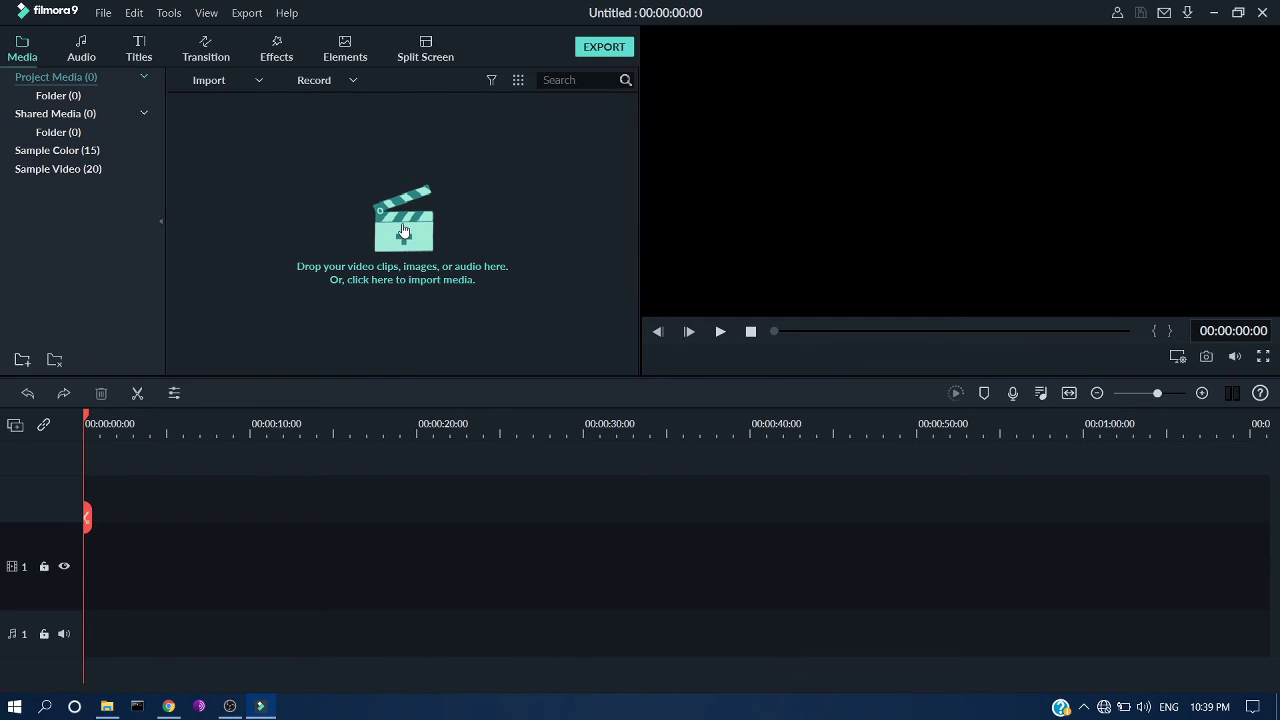
click(418, 294)
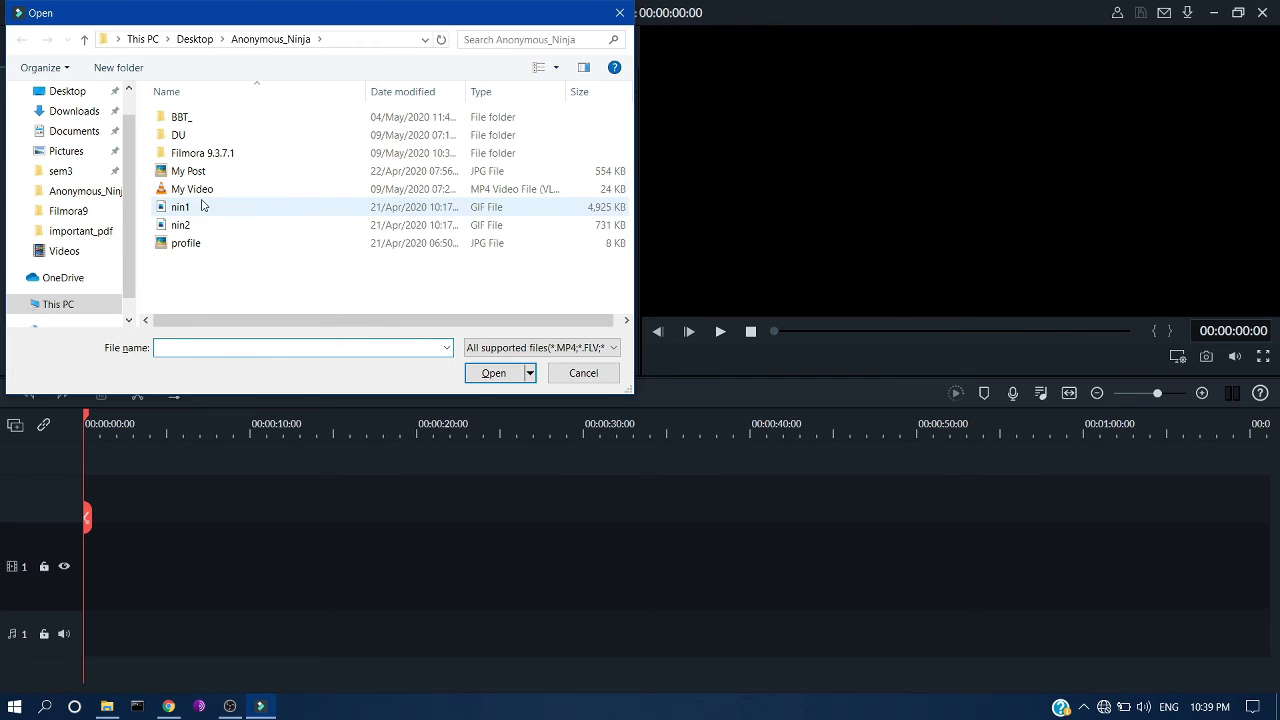
click(204, 210)
click(492, 373)
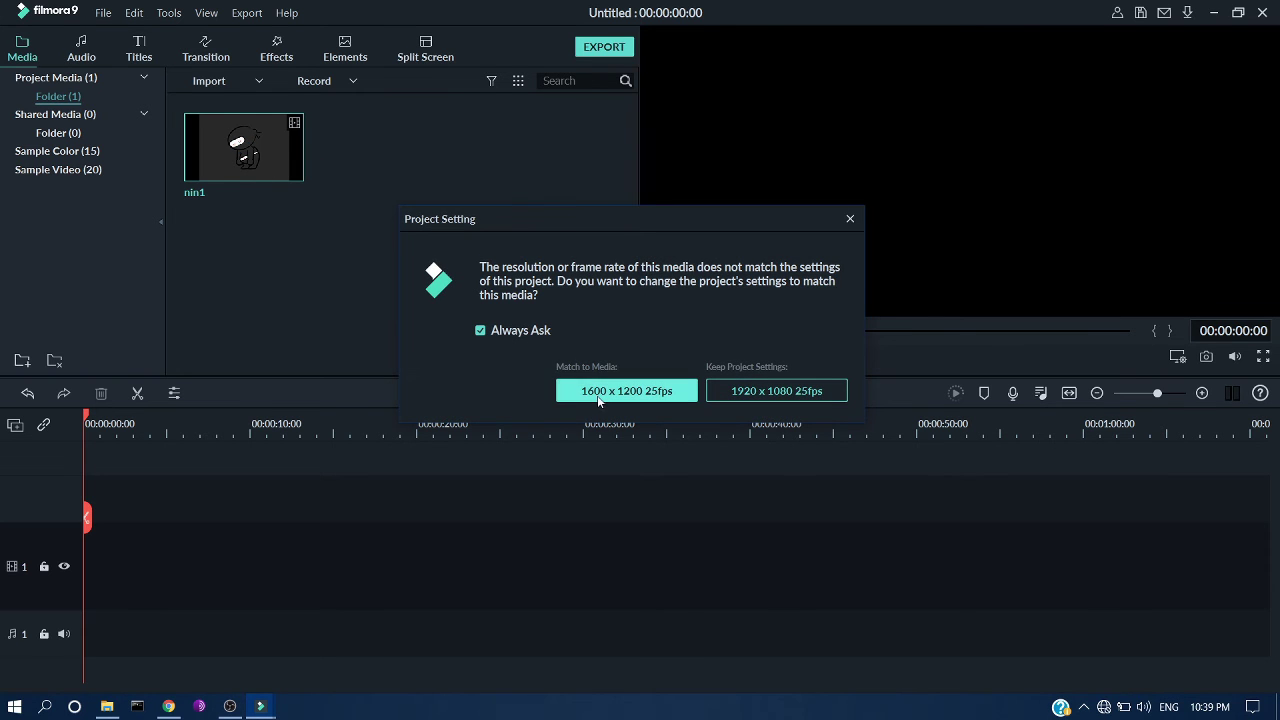
Step: Match the project to nin1's 1600 x 1200 25fps and preview the clip's playback
click(635, 396)
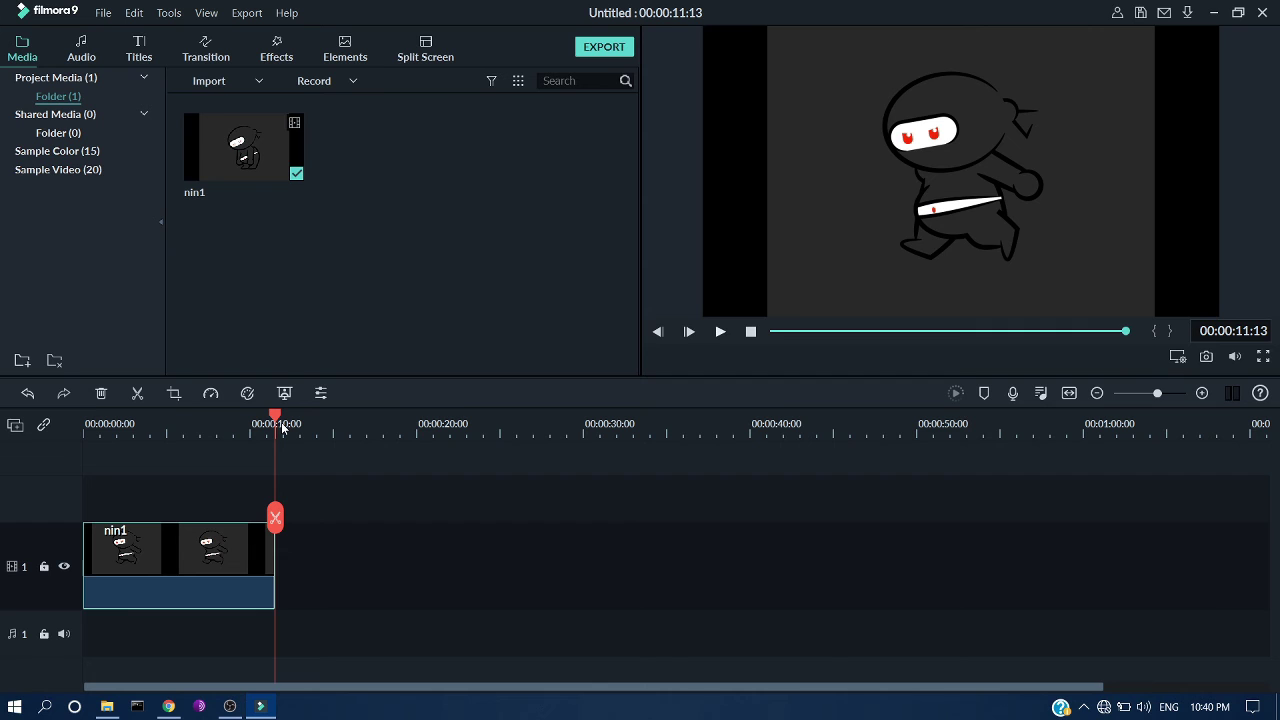
key(space)
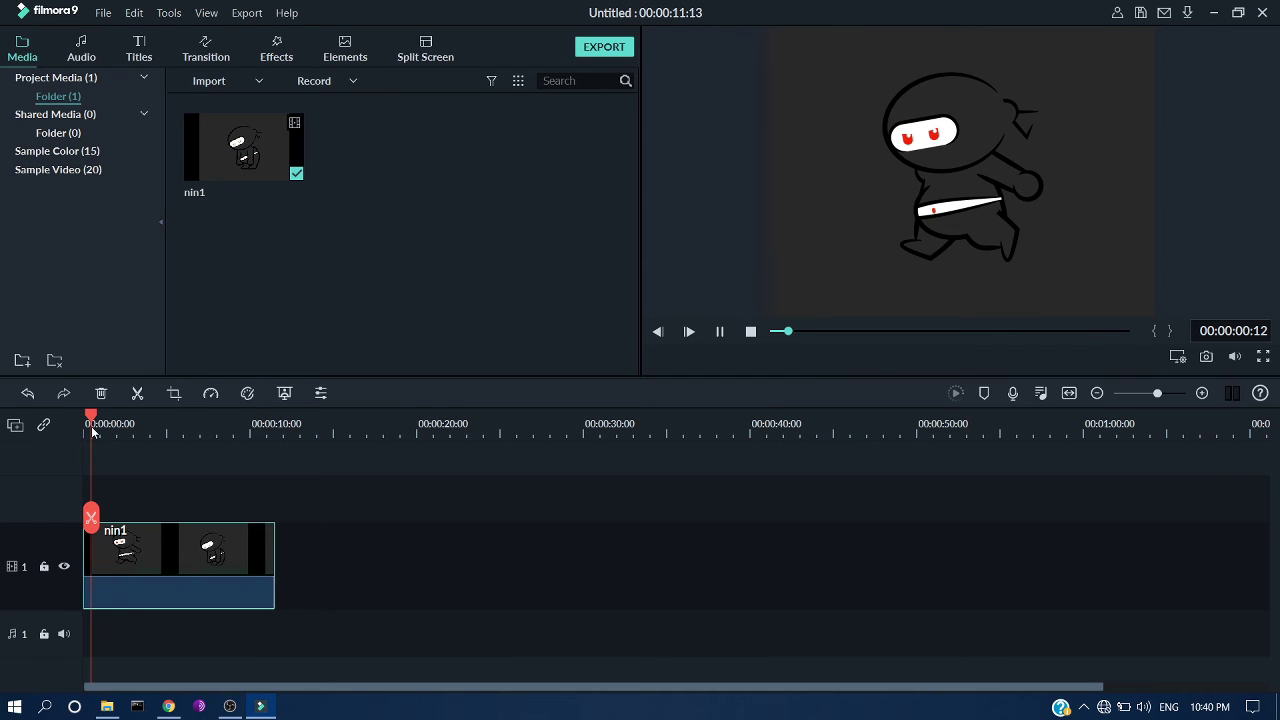
click(91, 428)
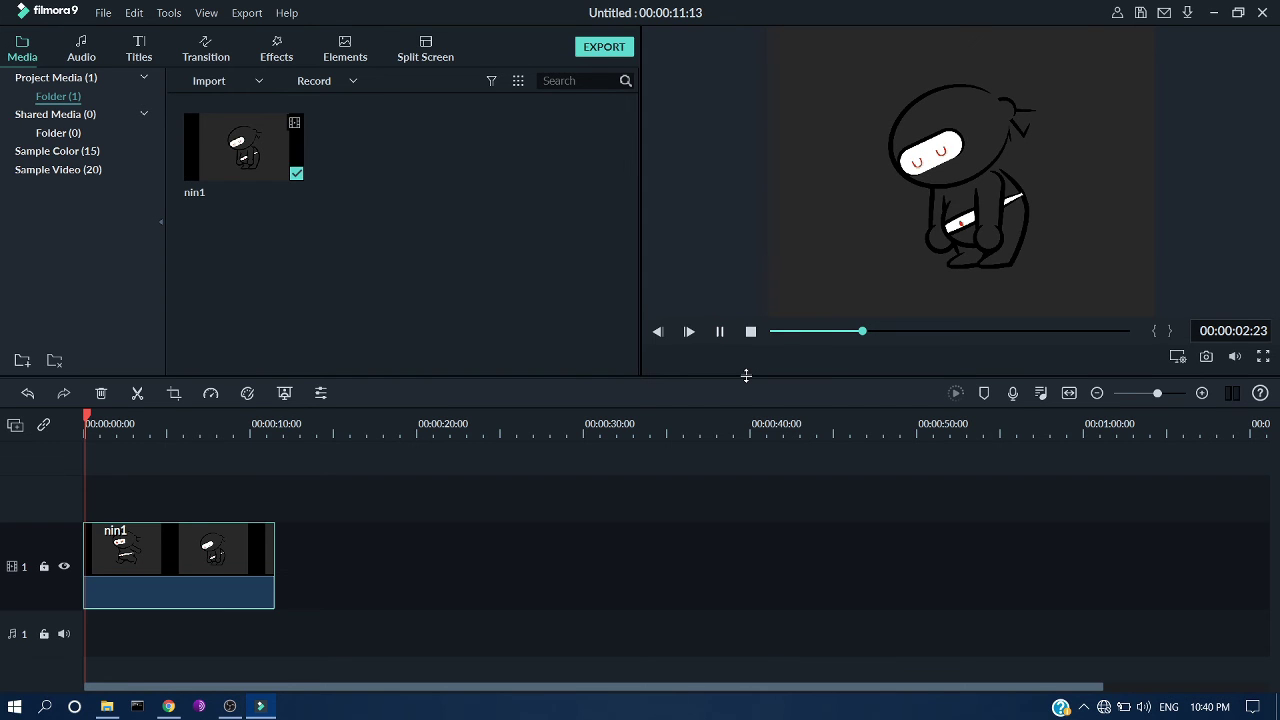
key(space)
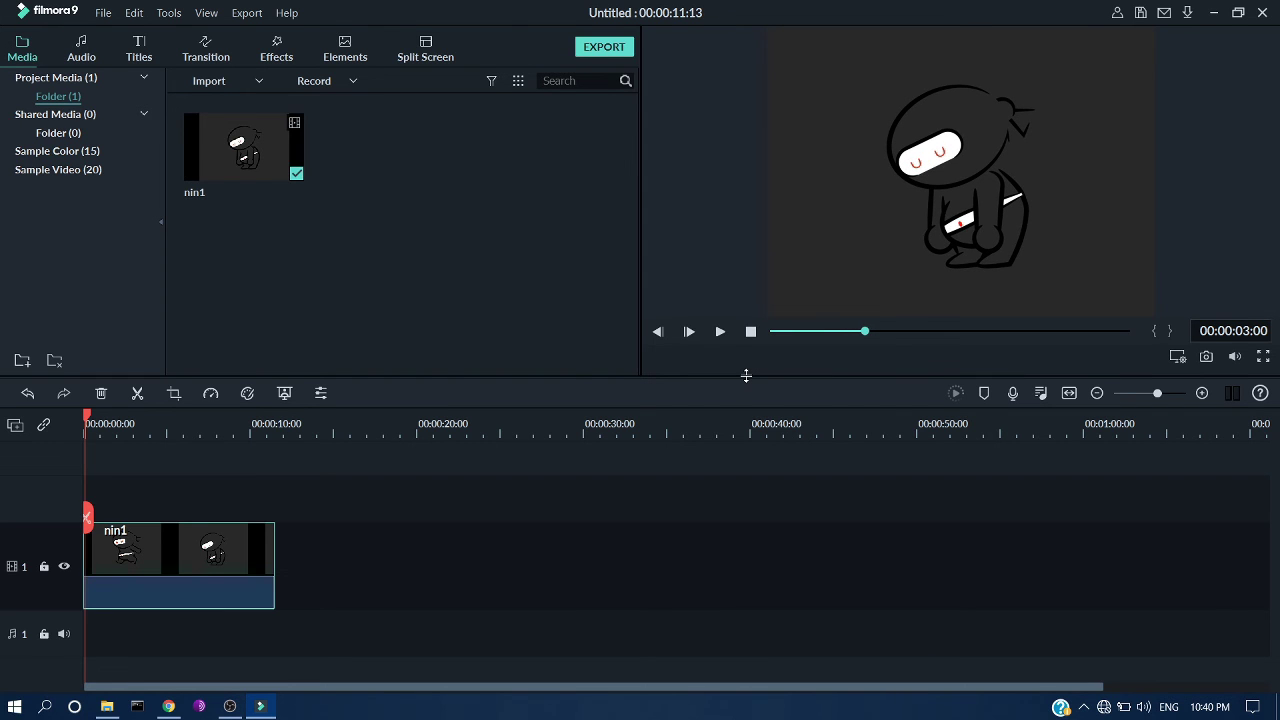
click(719, 331)
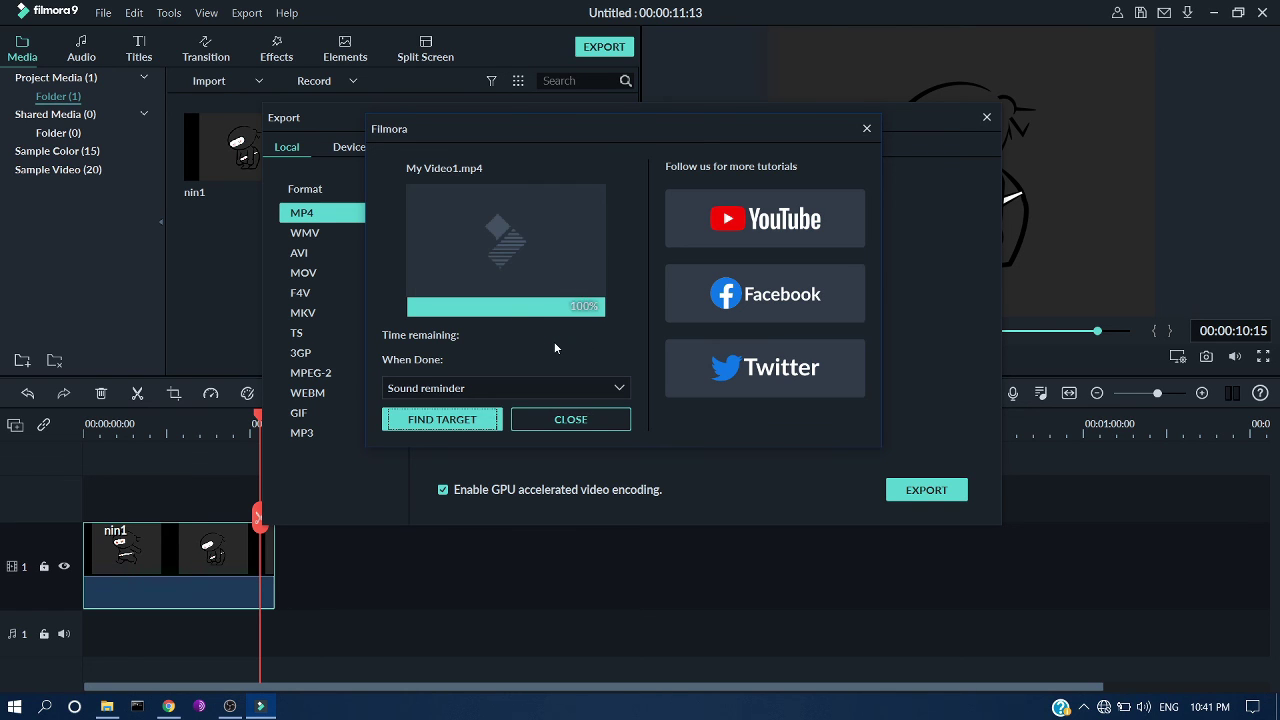
Step: Reveal the finished My Video1.mp4 in its folder, close the Export window, and minimize Filmora9
click(444, 422)
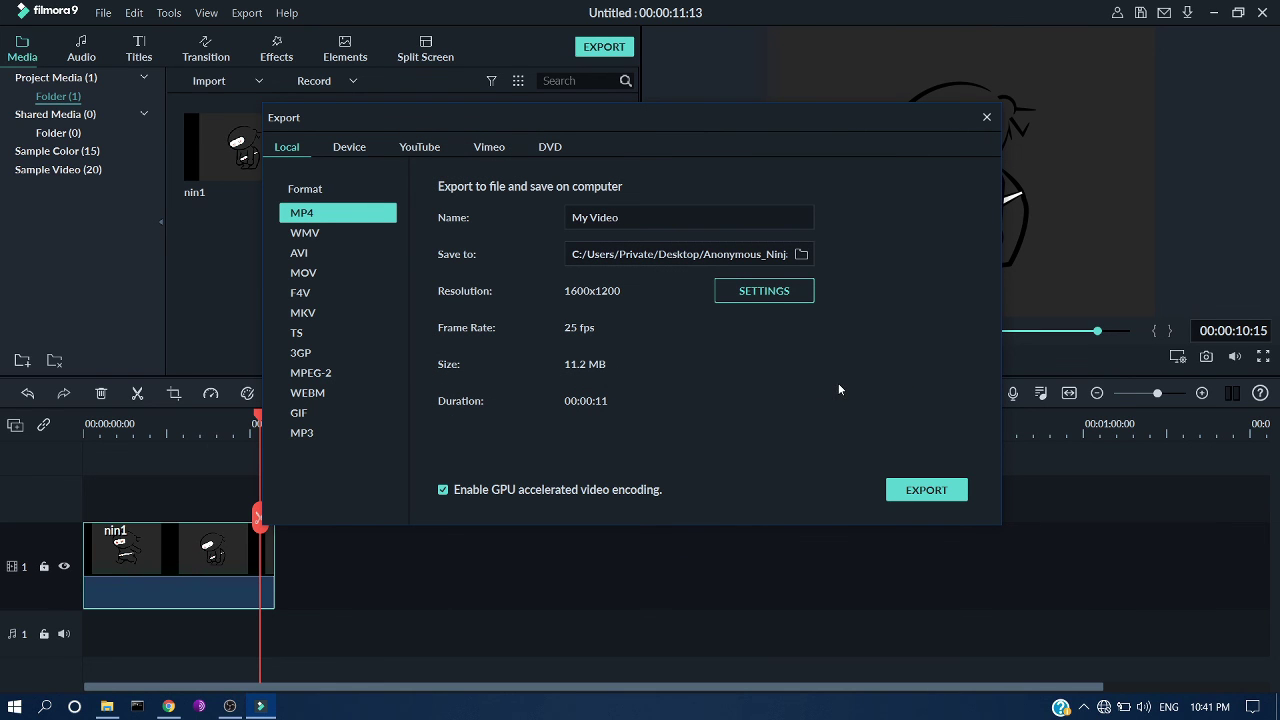
click(988, 118)
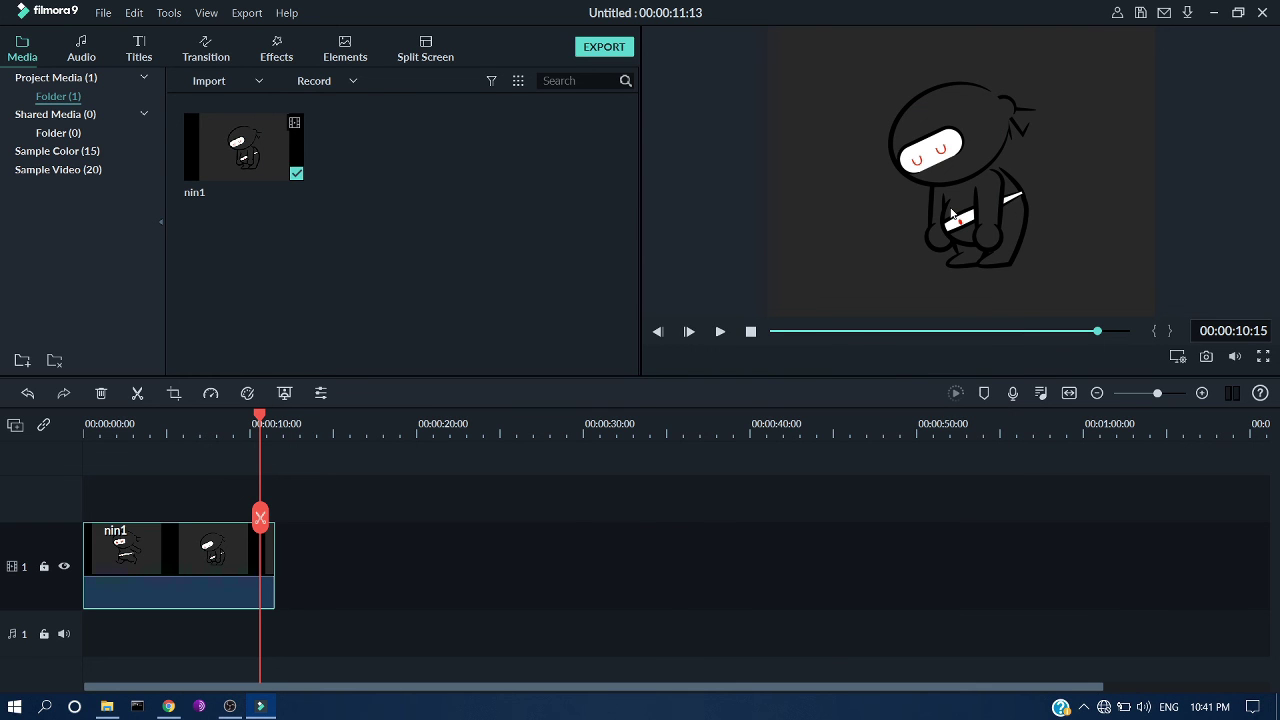
click(260, 706)
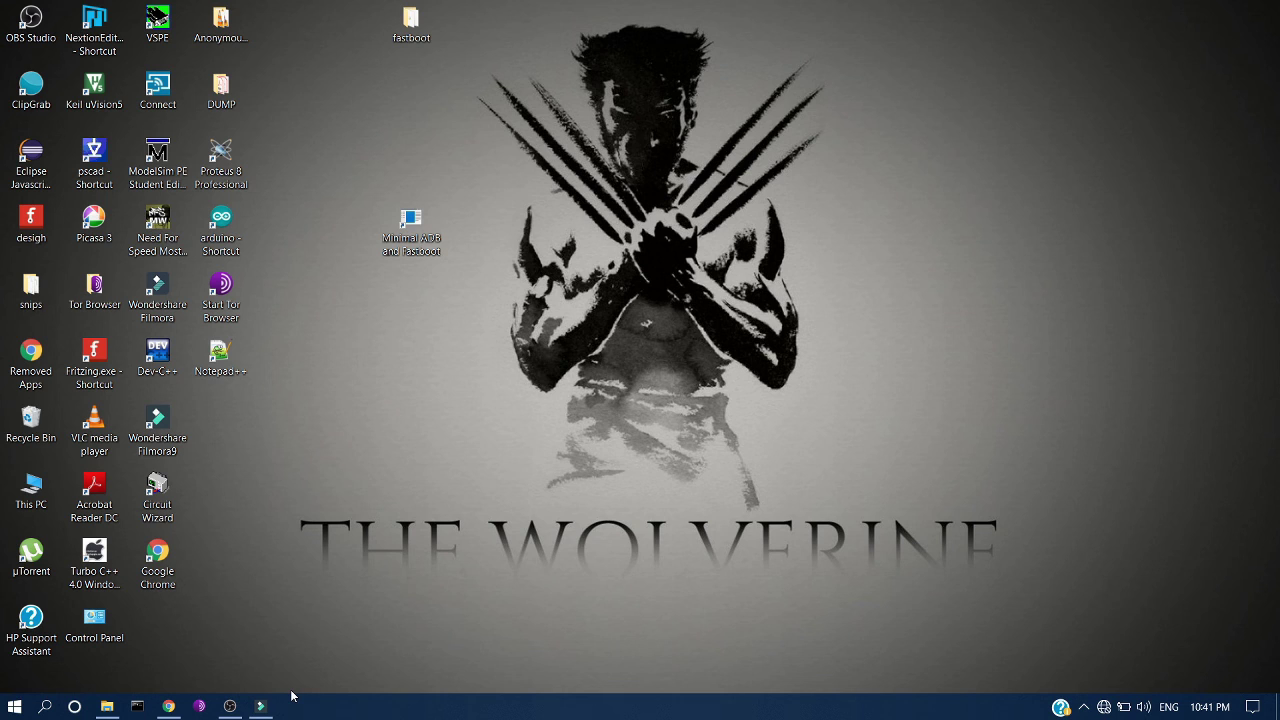
Step: Open My Video1 from the Anonymous_Ninja folder in File Explorer for playback in VLC
click(107, 706)
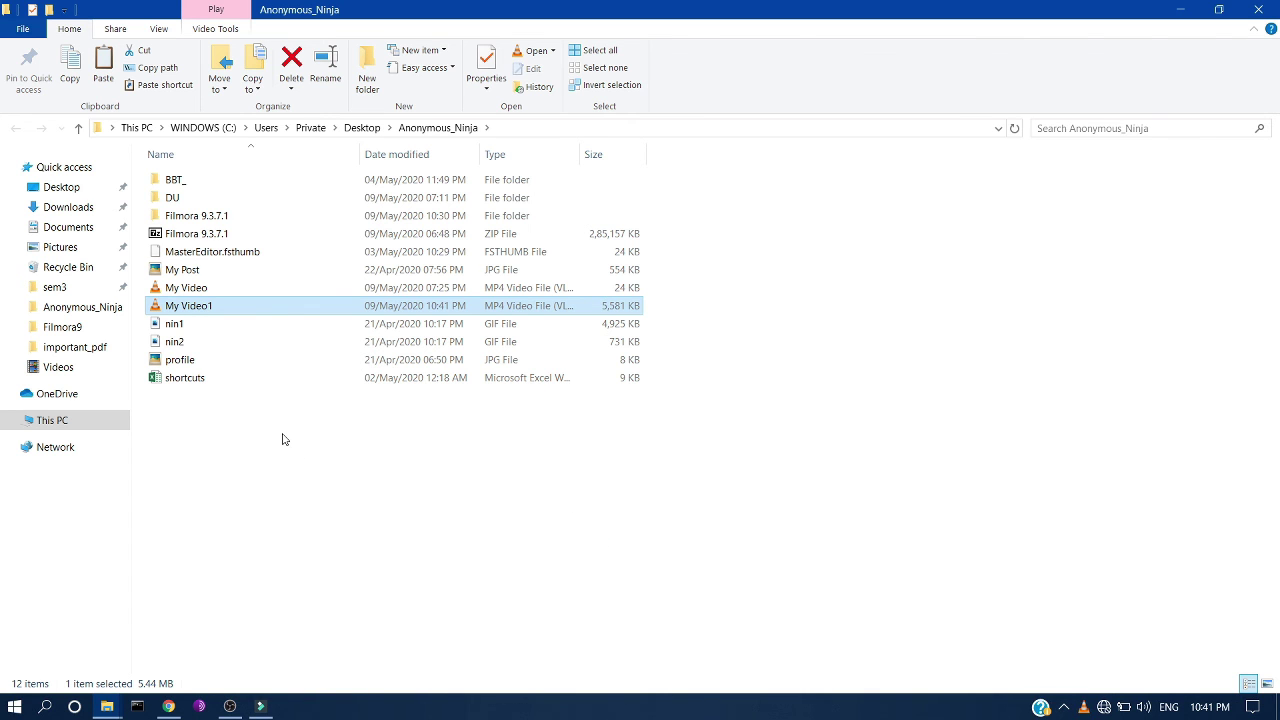
key(Return)
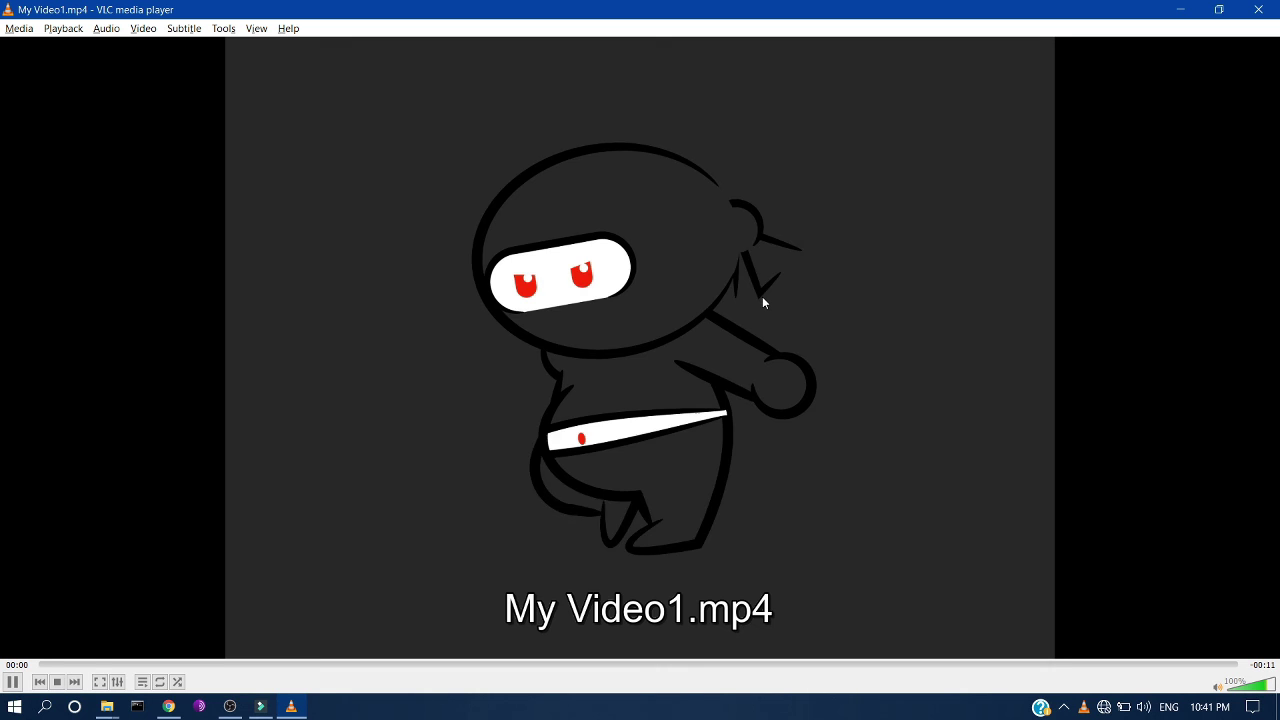
Step: Switch VLC's playback of My Video1.mp4 to full screen
double_click(754, 340)
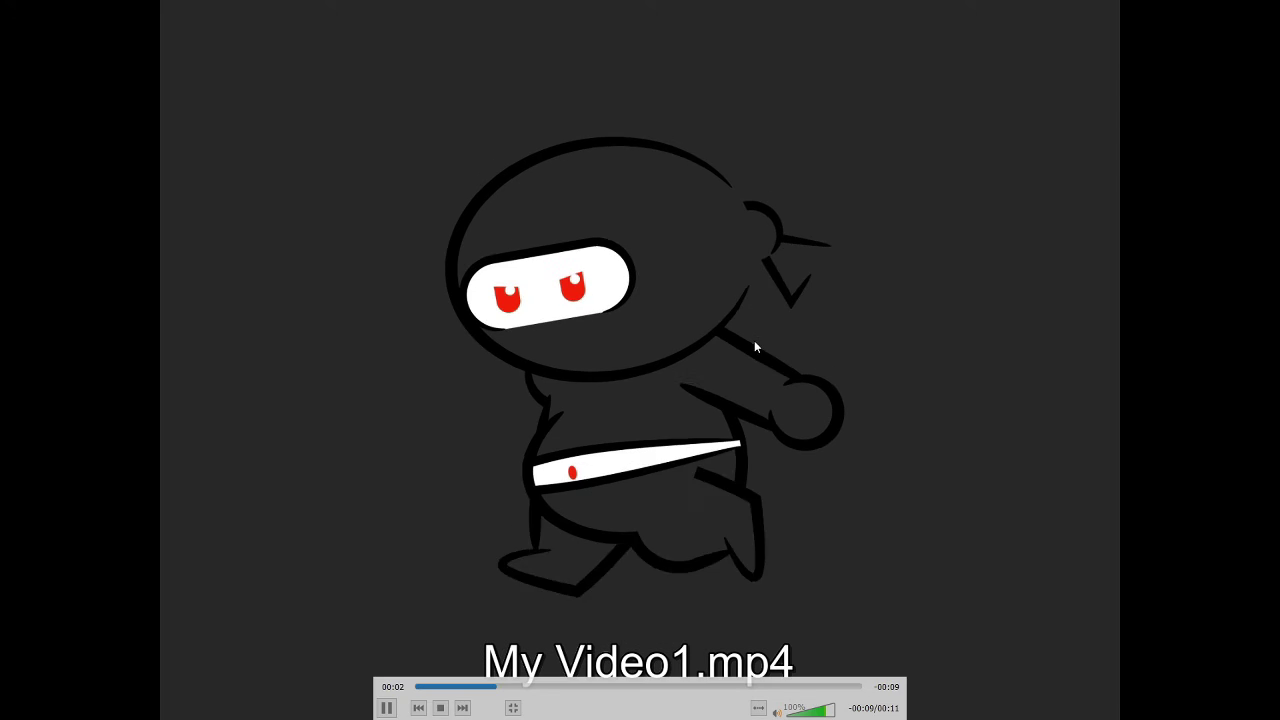